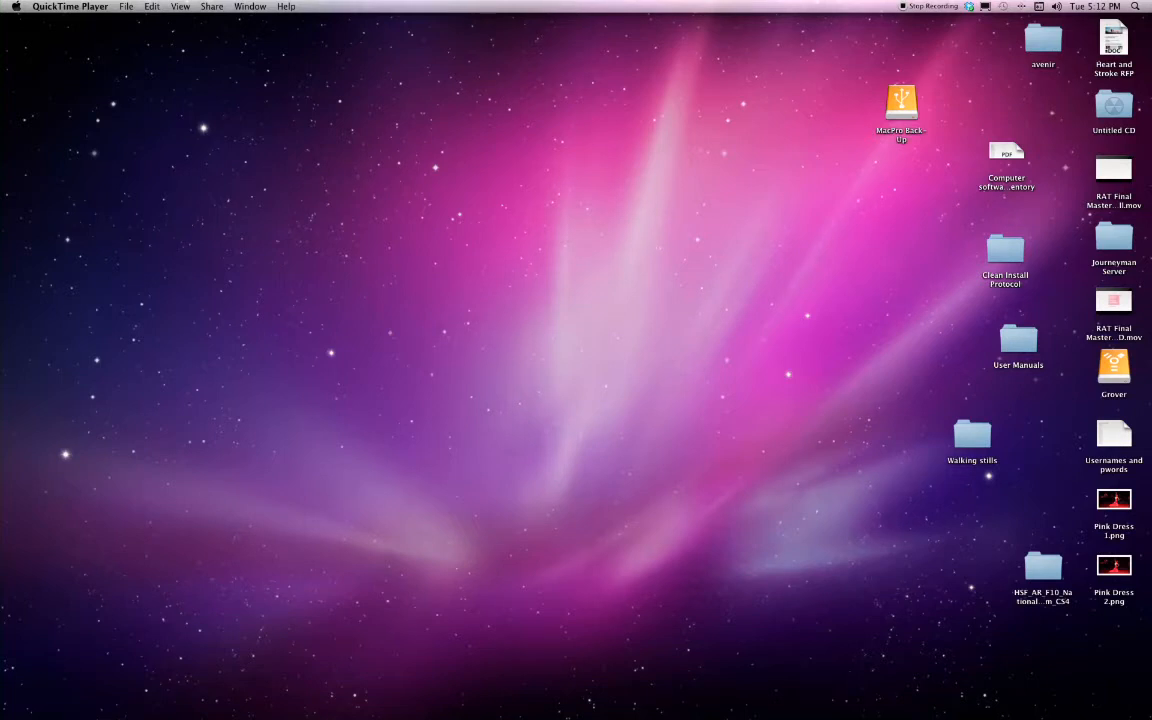
In Finder, open the 100EOS7D folder on the Vroooom drive under Irving NSPS Media, Original Footage, IRV NSPS DSLR Footage, IRV NSPS DSLR Reel 1.
click(72, 690)
drag(338, 80, 297, 61)
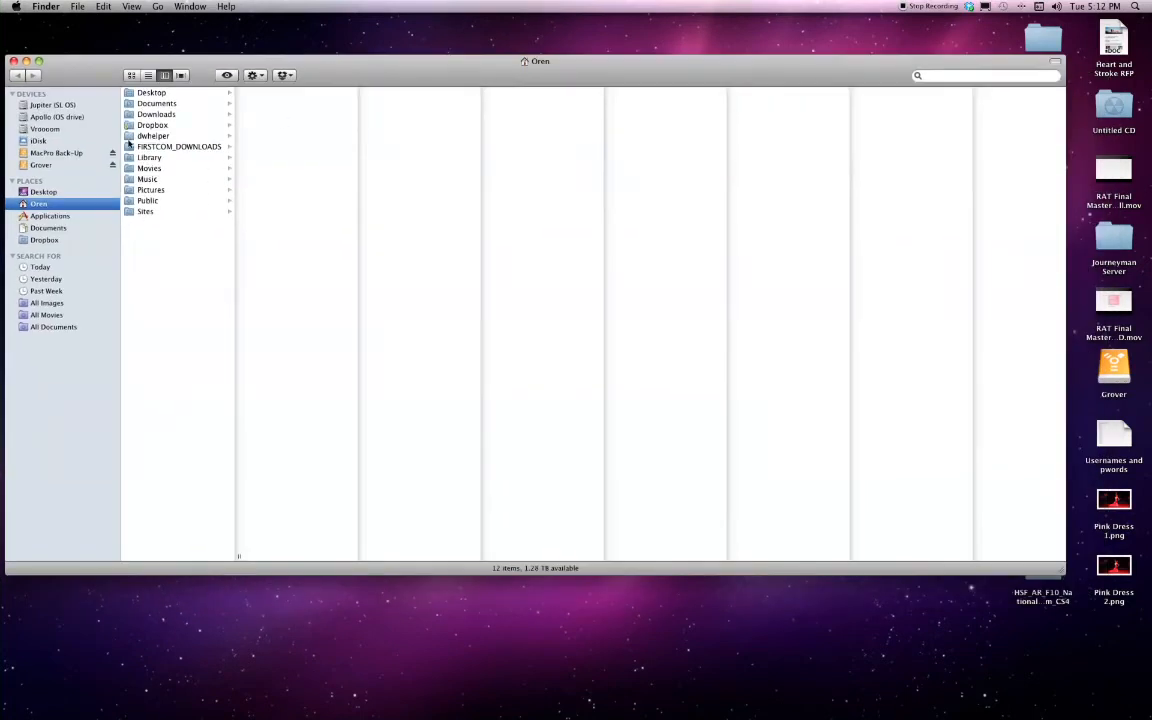
click(47, 129)
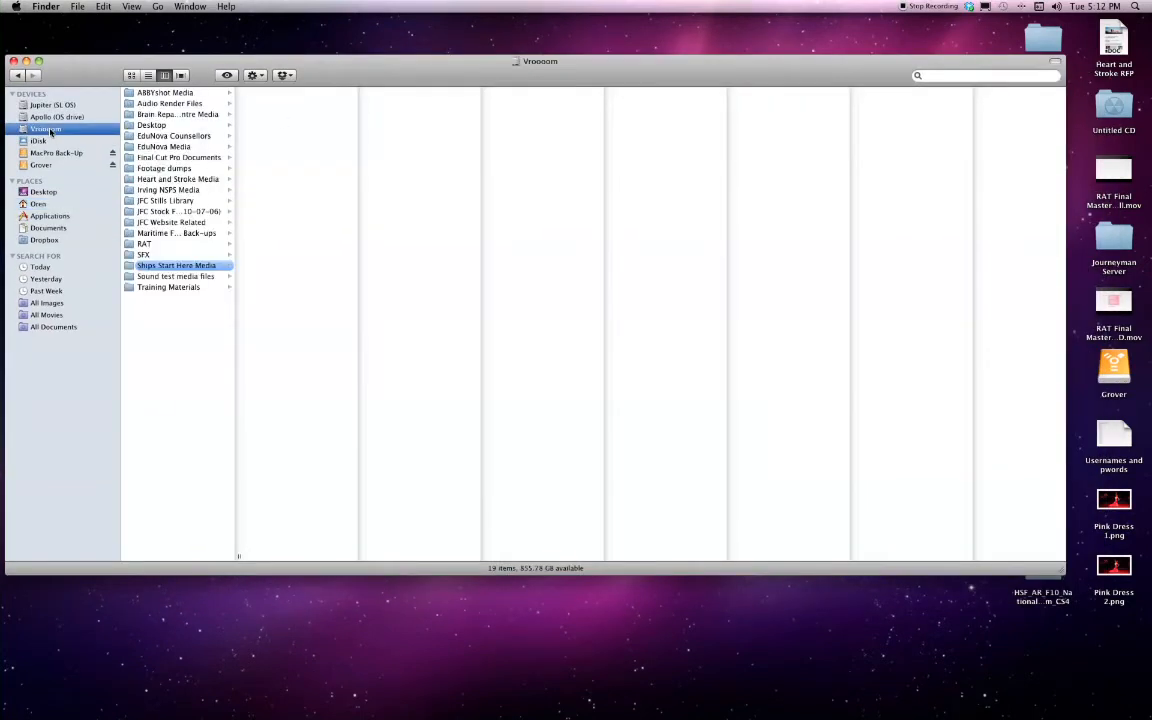
click(140, 191)
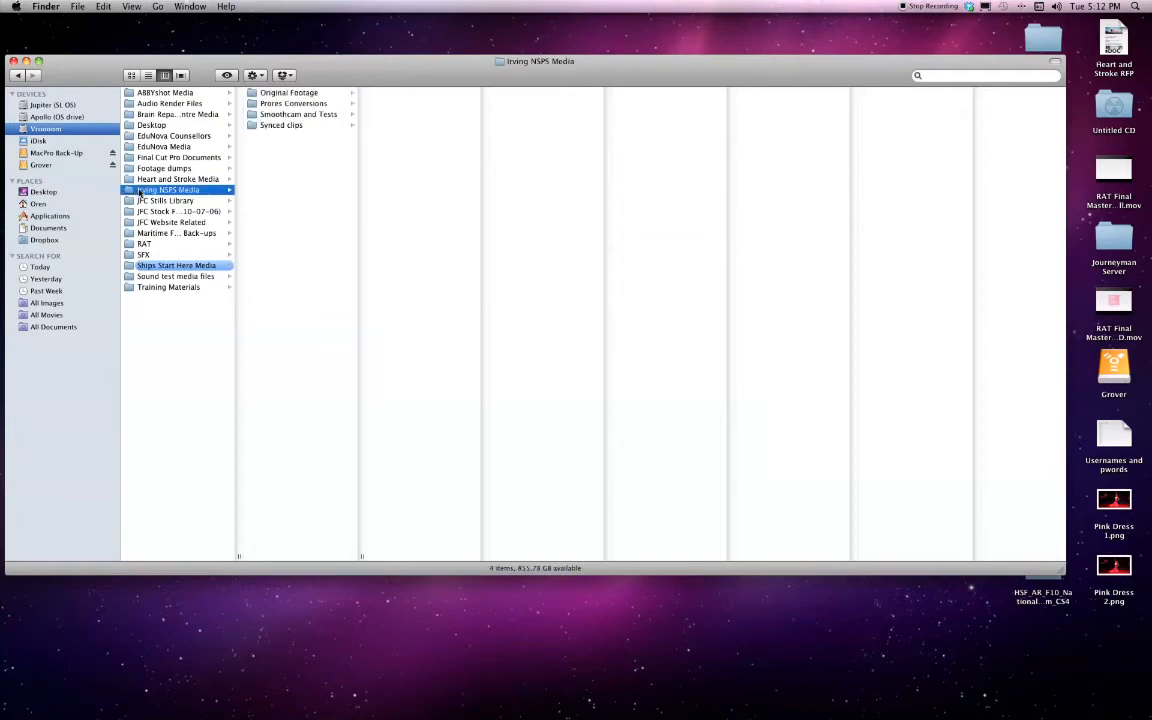
click(280, 93)
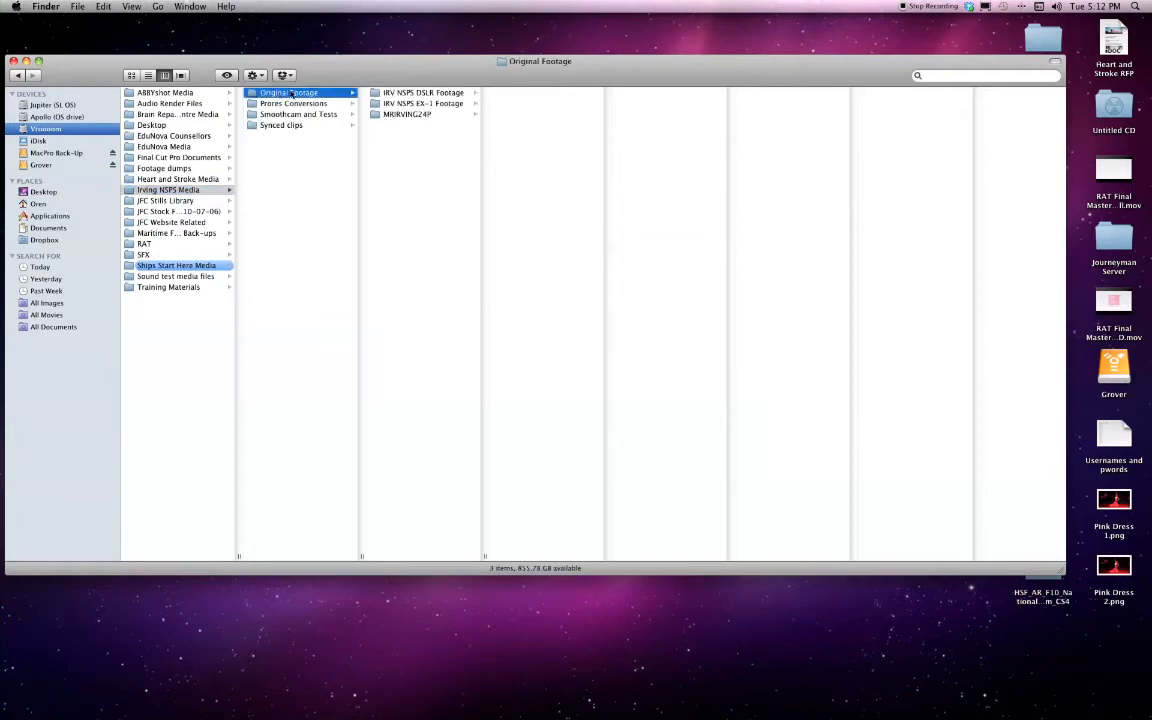
click(398, 93)
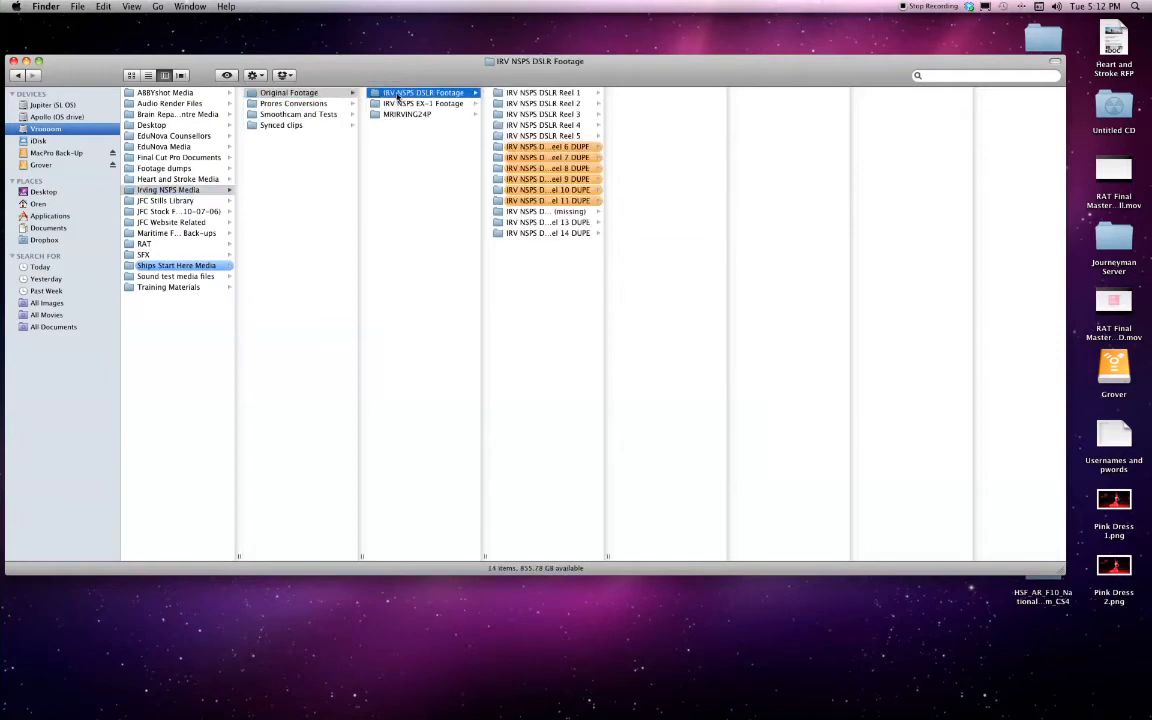
click(525, 93)
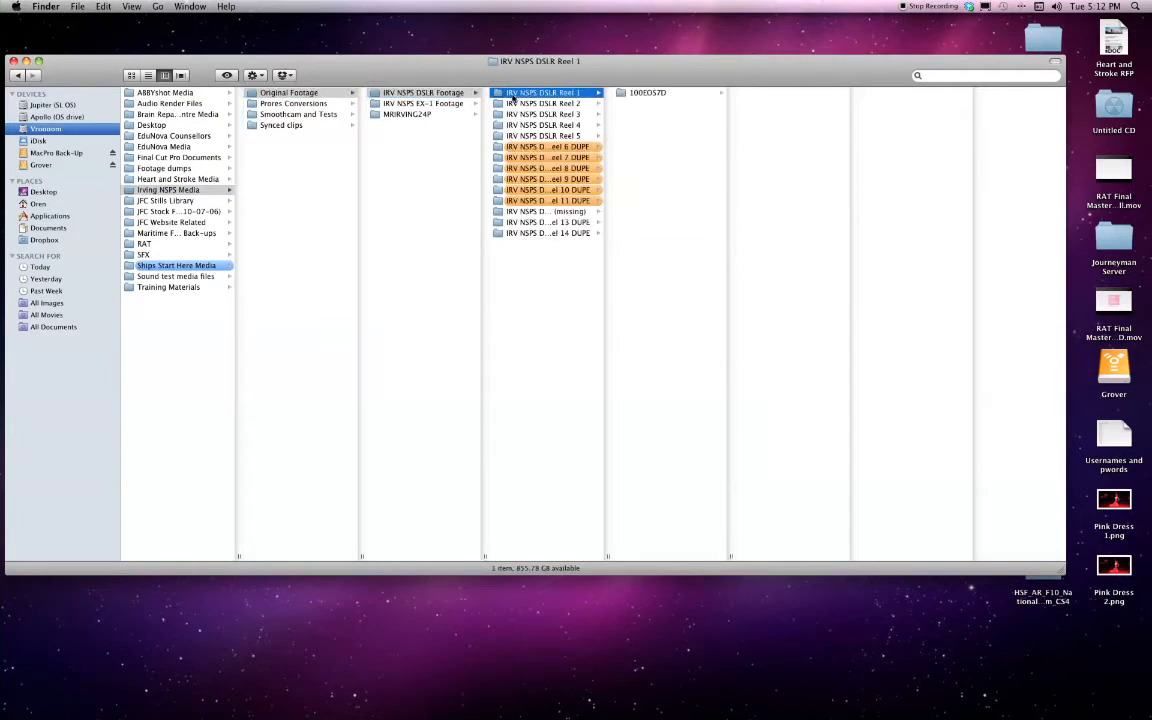
click(631, 94)
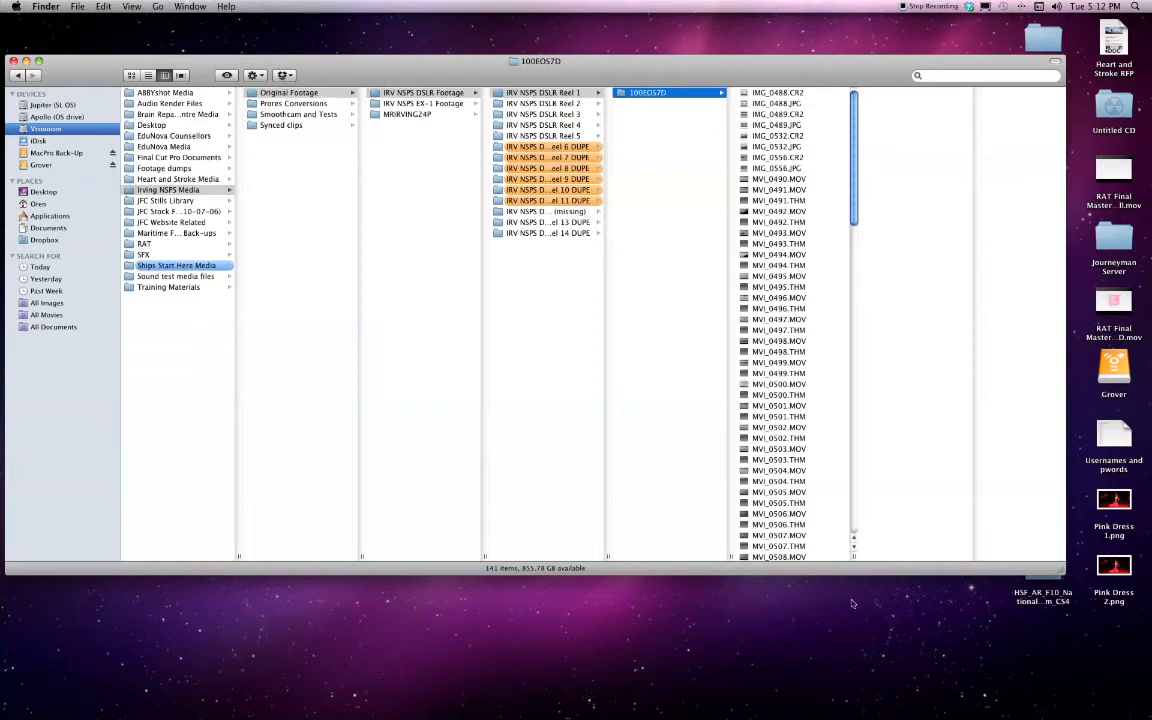
drag(852, 567, 997, 547)
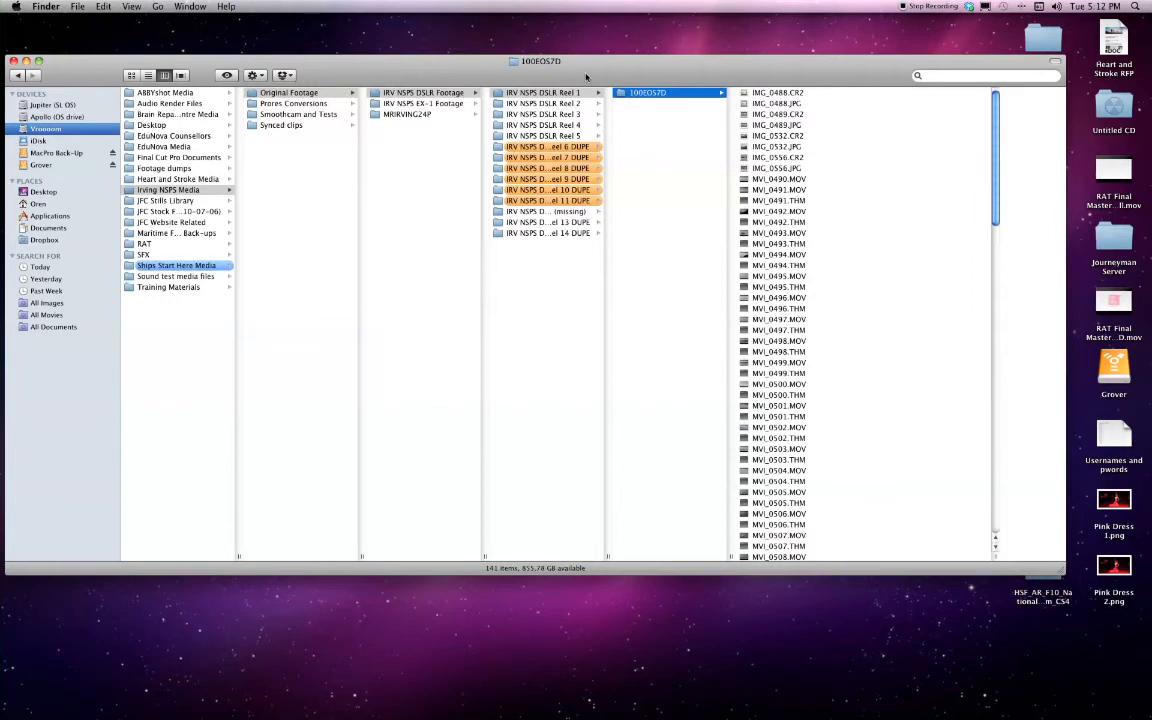
Show the 100EOS7D folder as a list sorted by kind in ascending order and look through its MOV files.
click(148, 75)
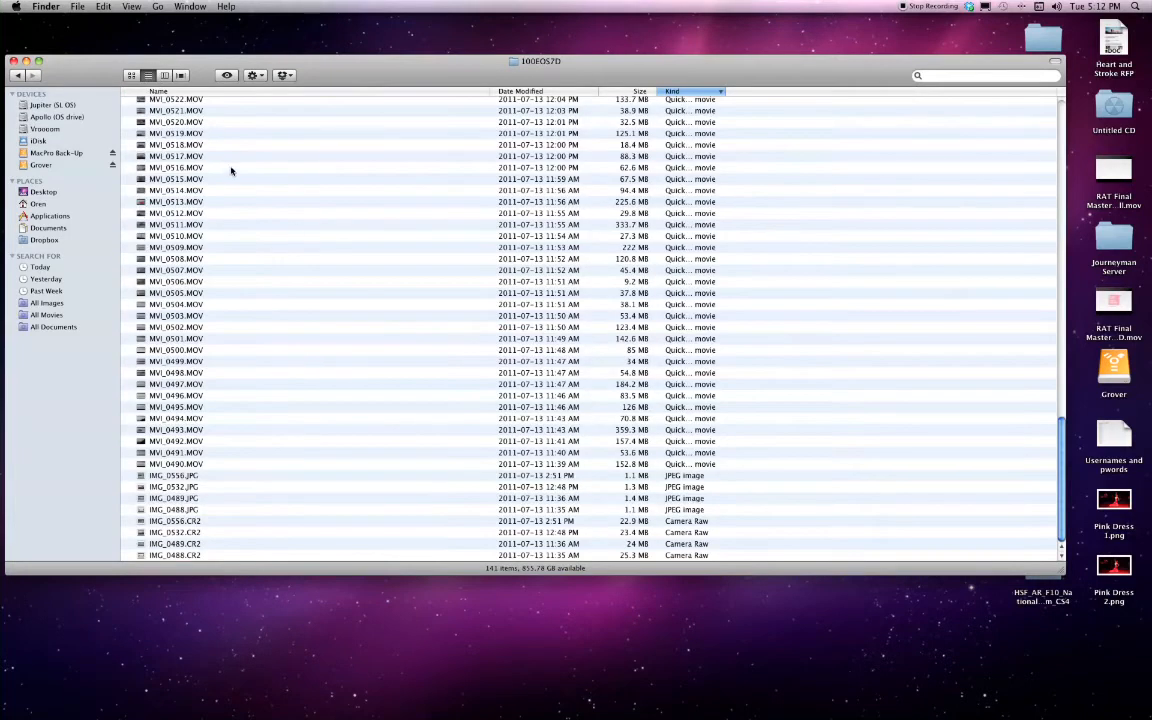
scroll(231, 171, up, 15)
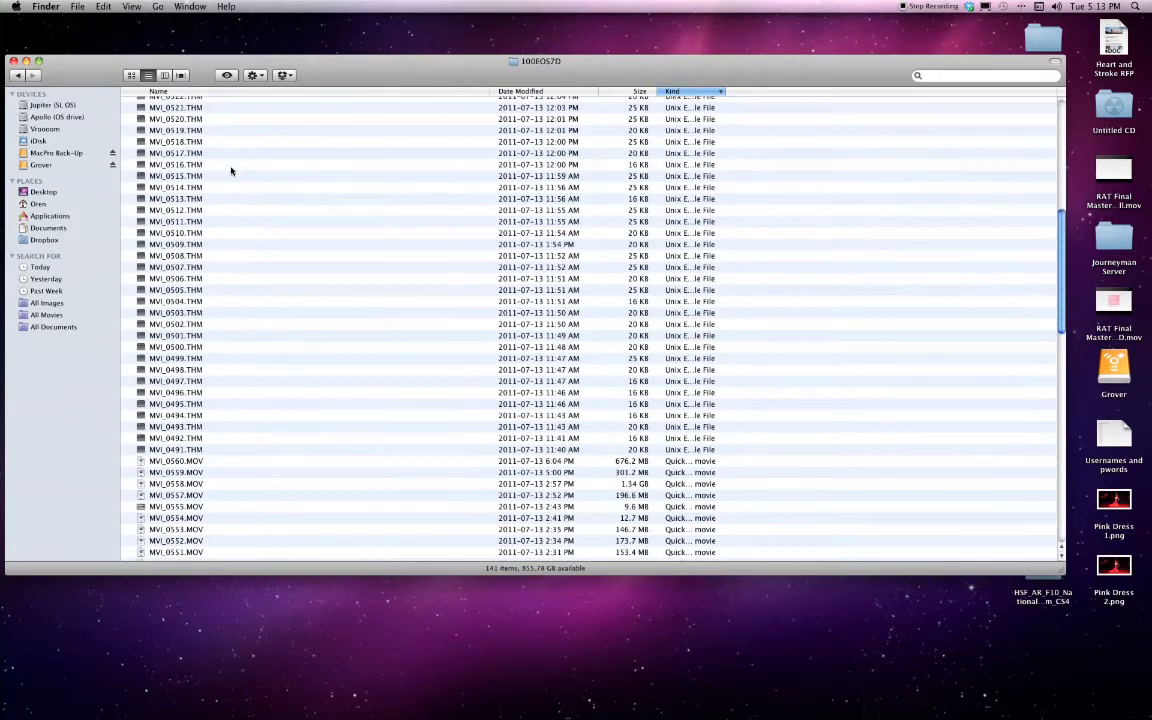
click(674, 91)
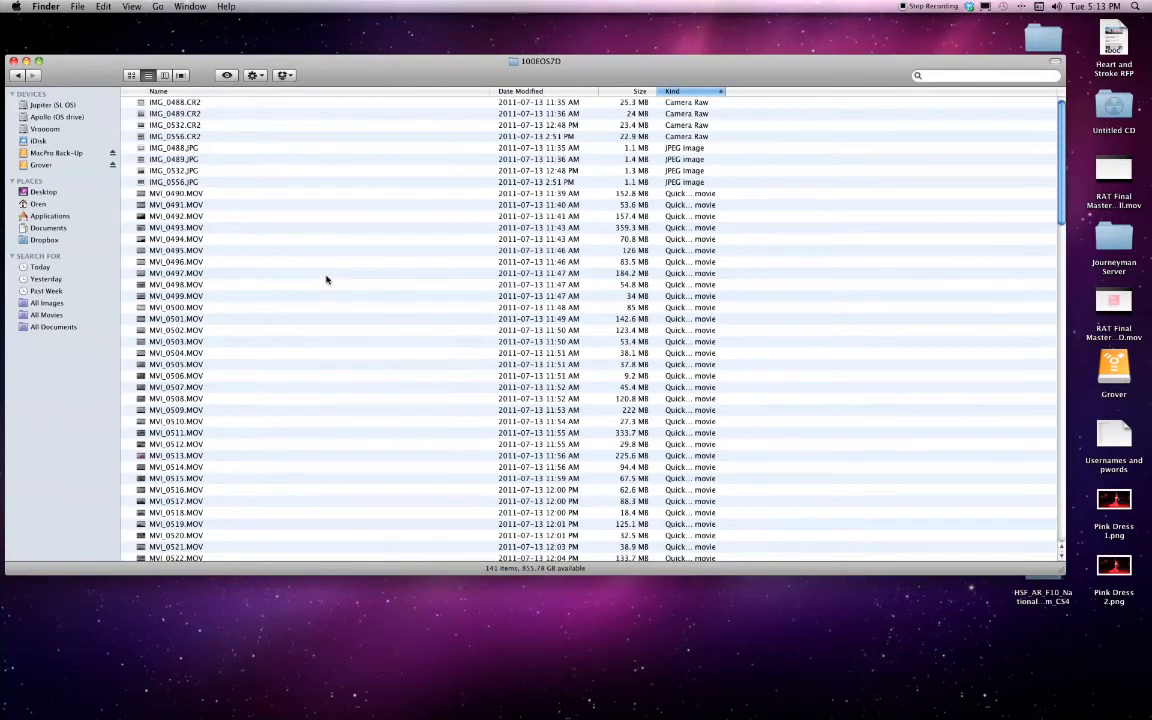
click(676, 93)
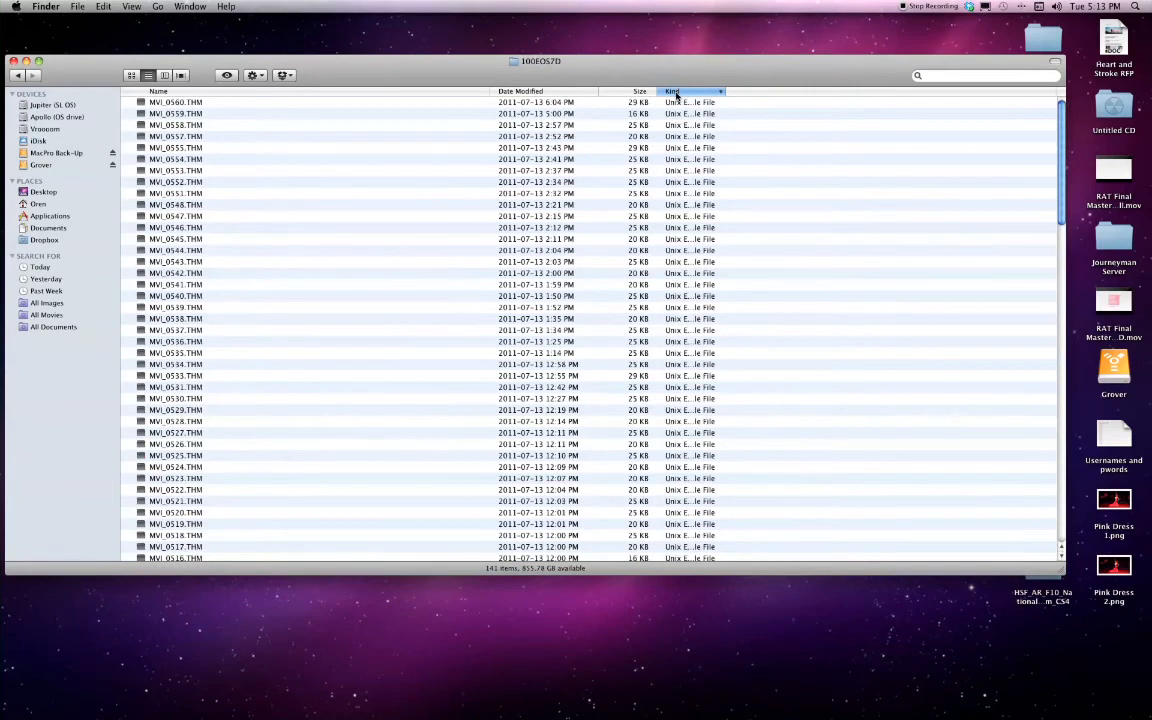
click(676, 93)
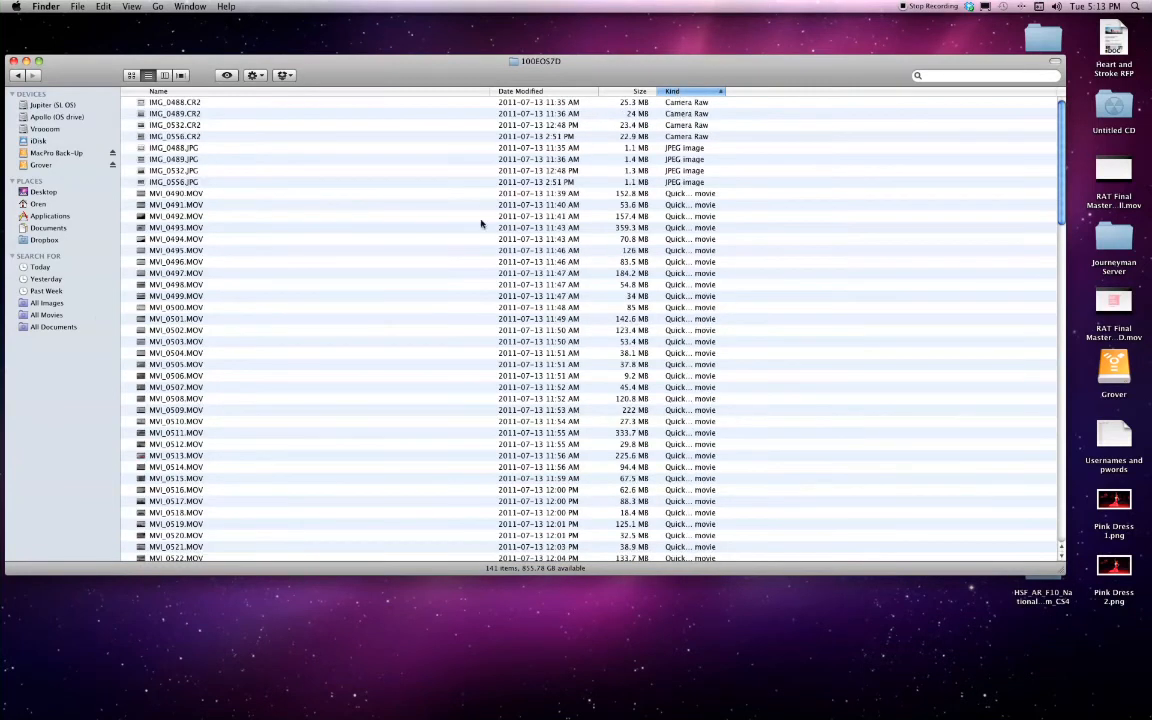
scroll(160, 300, down, 10)
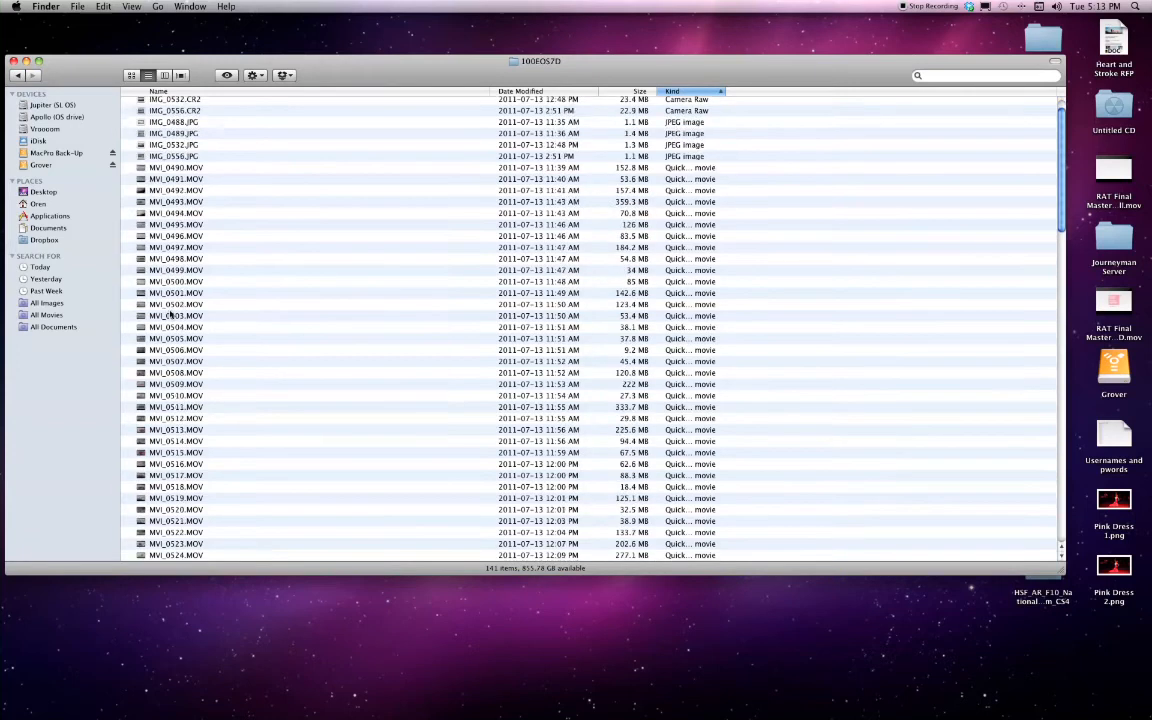
scroll(170, 314, down, 15)
scroll(170, 314, up, 12)
scroll(170, 314, up, 5)
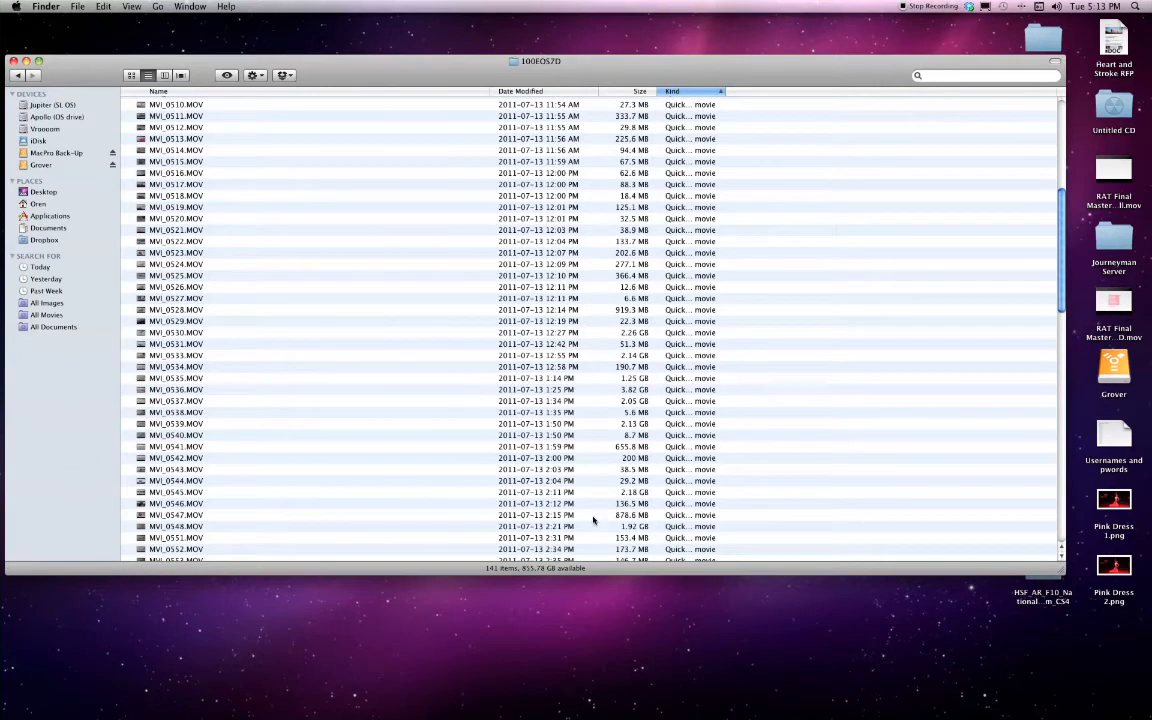
Launch MPEG Streamclip from the Applications folder, close that folder's window and move the player clear of the footage file names.
mouse_move(545, 712)
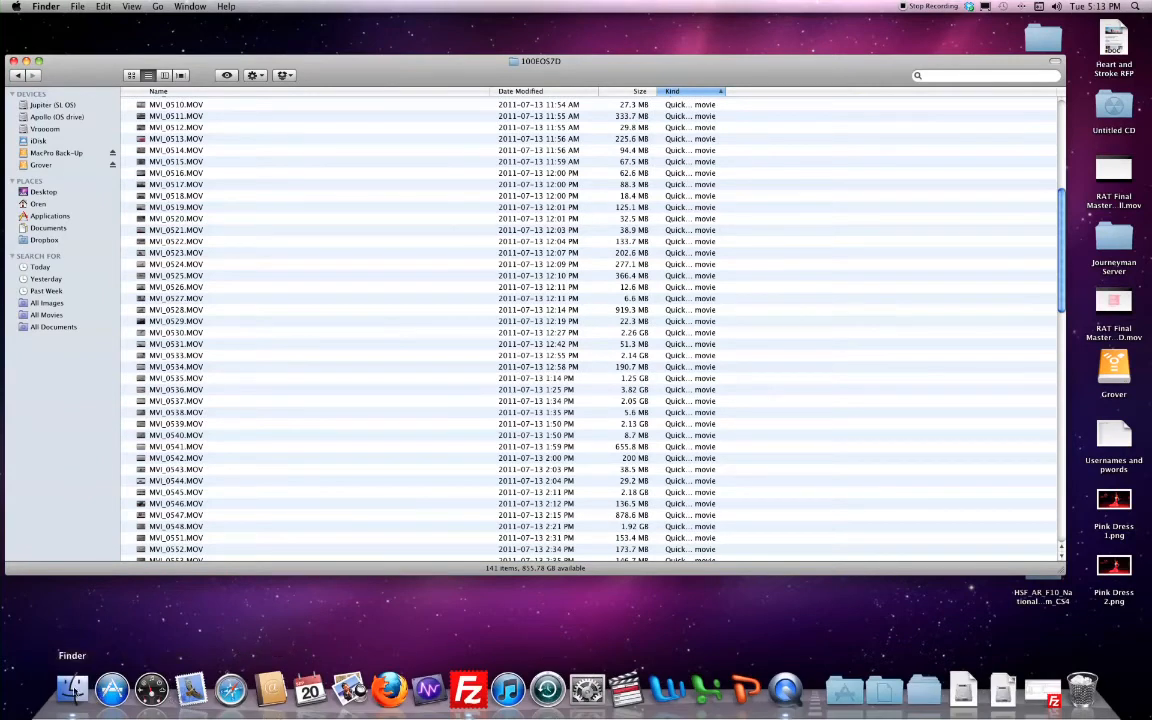
click(73, 690)
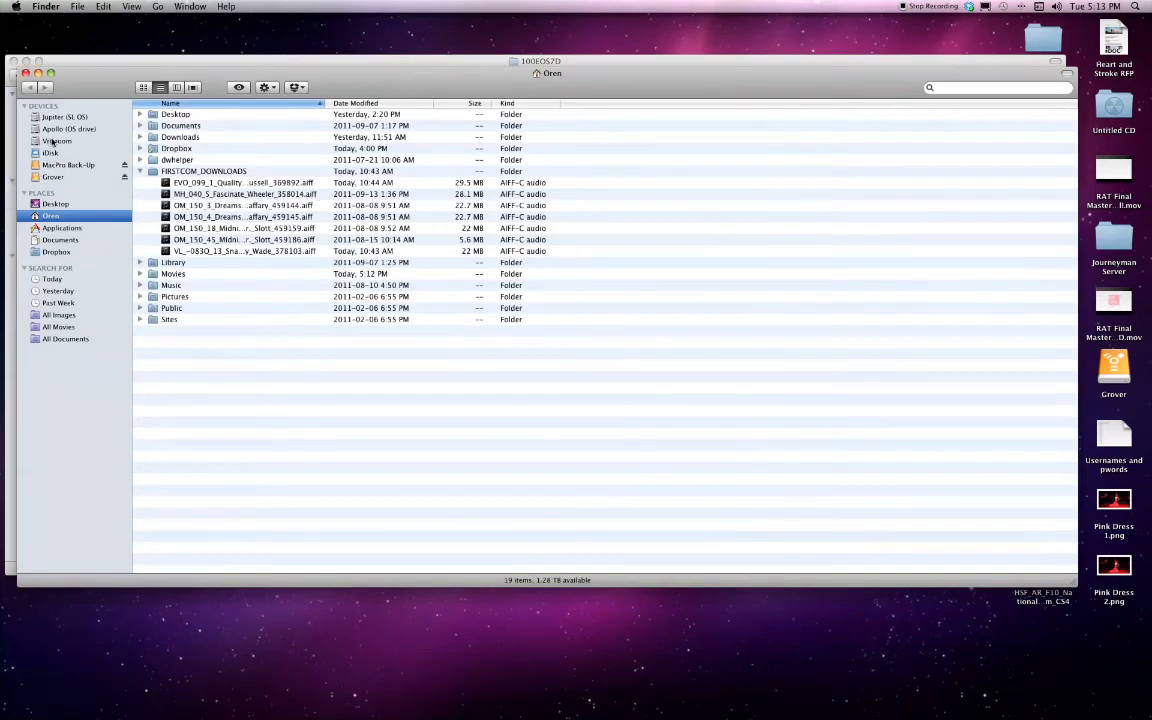
click(60, 228)
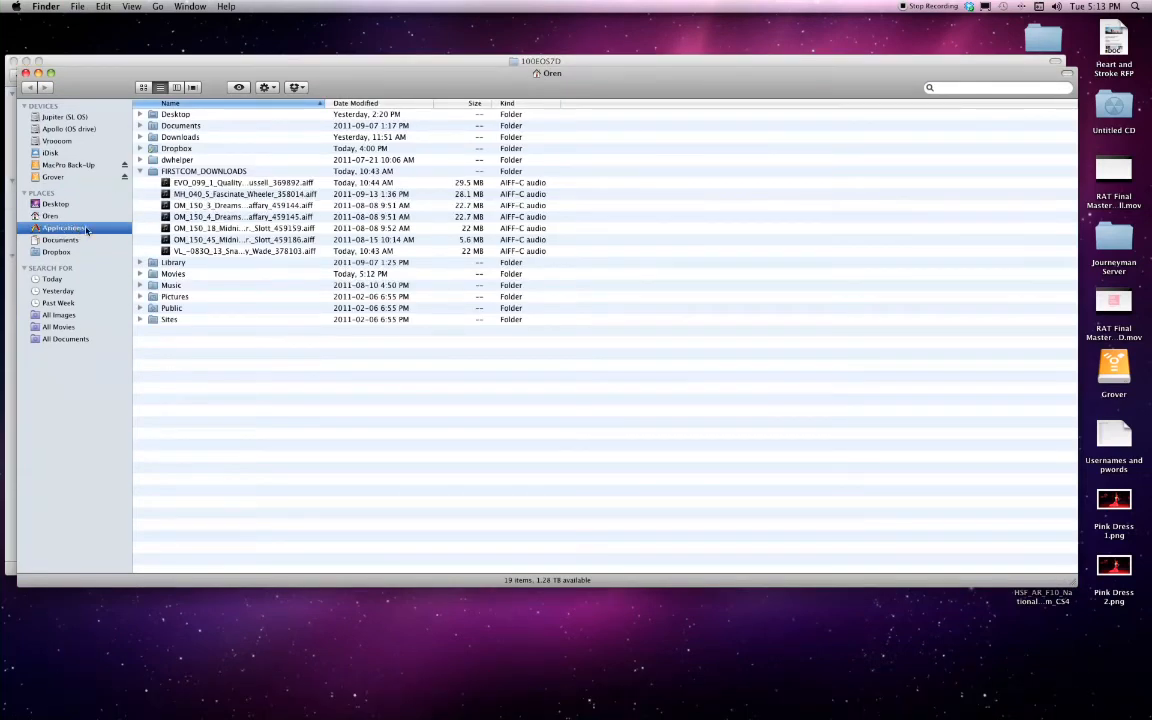
scroll(194, 318, down, 3)
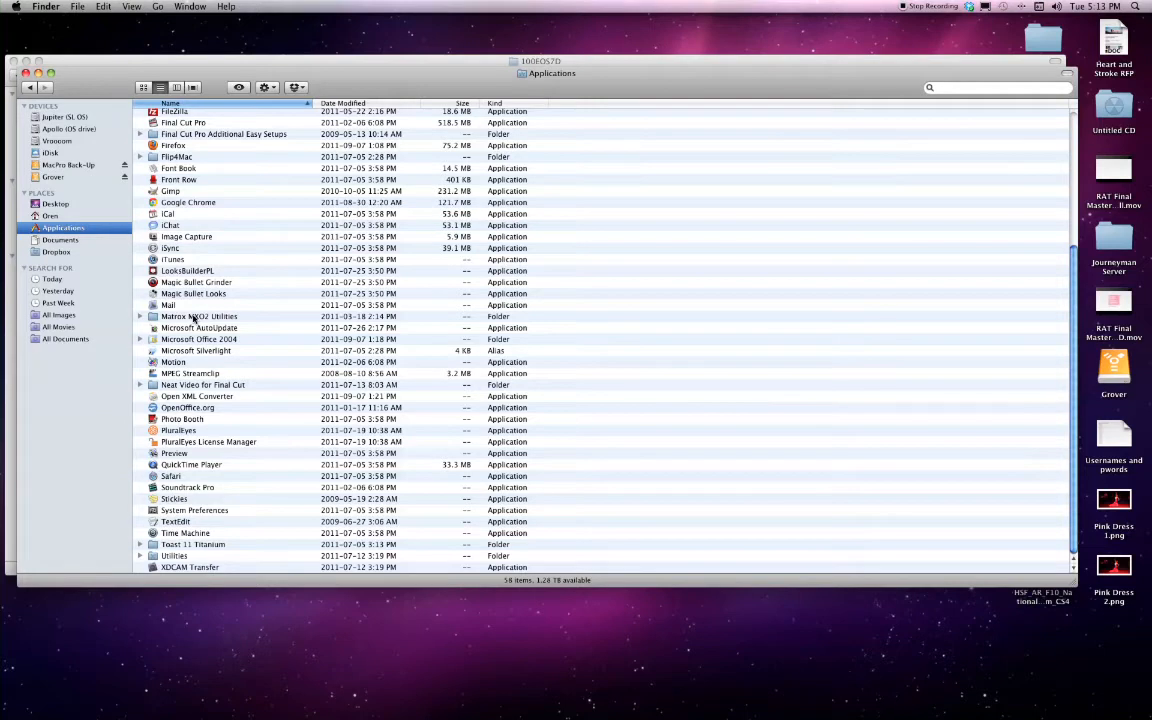
double_click(153, 375)
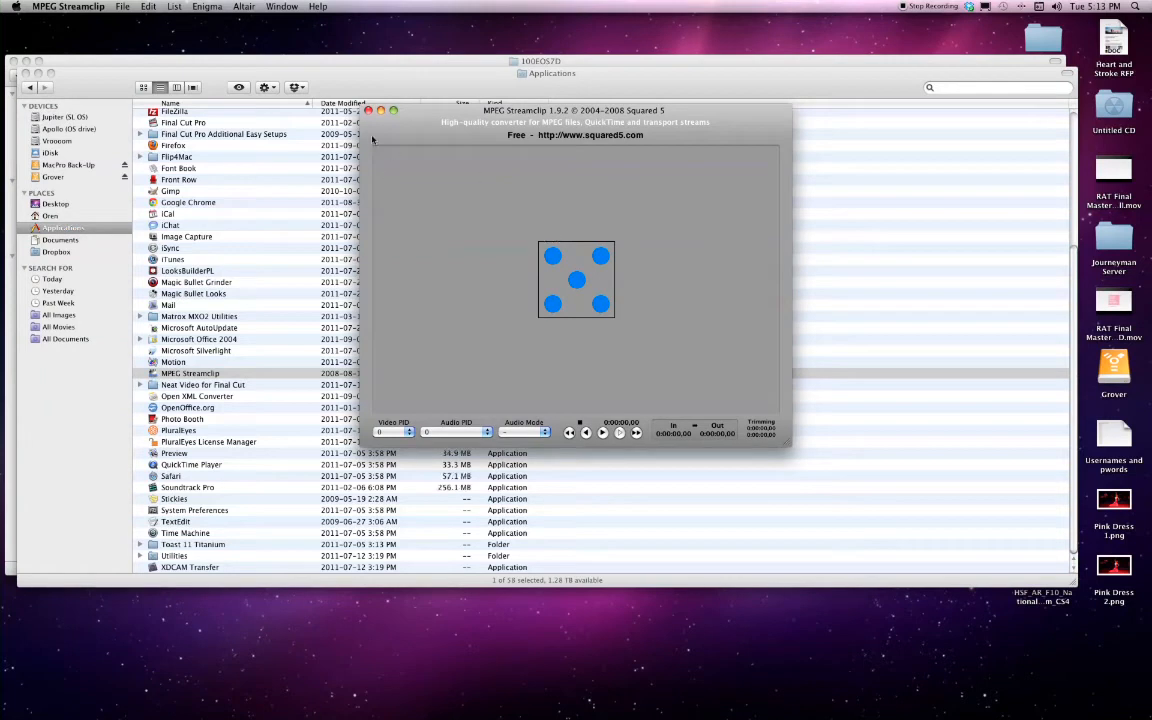
click(26, 74)
drag(556, 119, 879, 52)
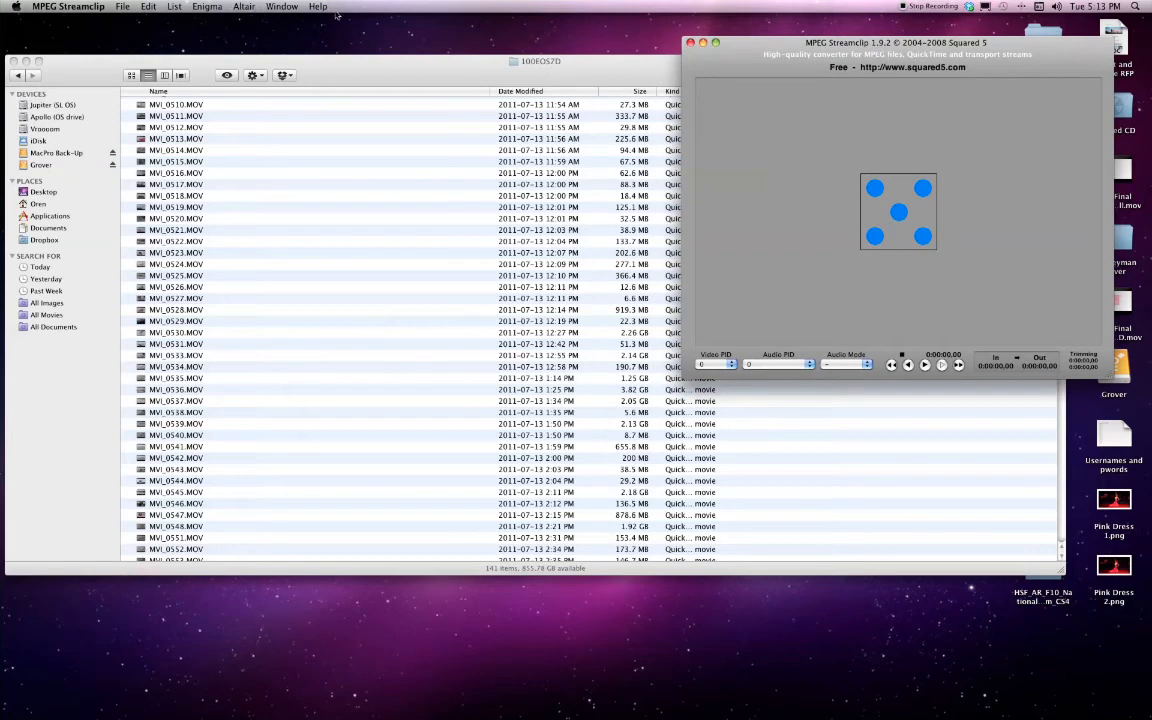
Open the Batch List and place its window beside the footage file names.
click(174, 7)
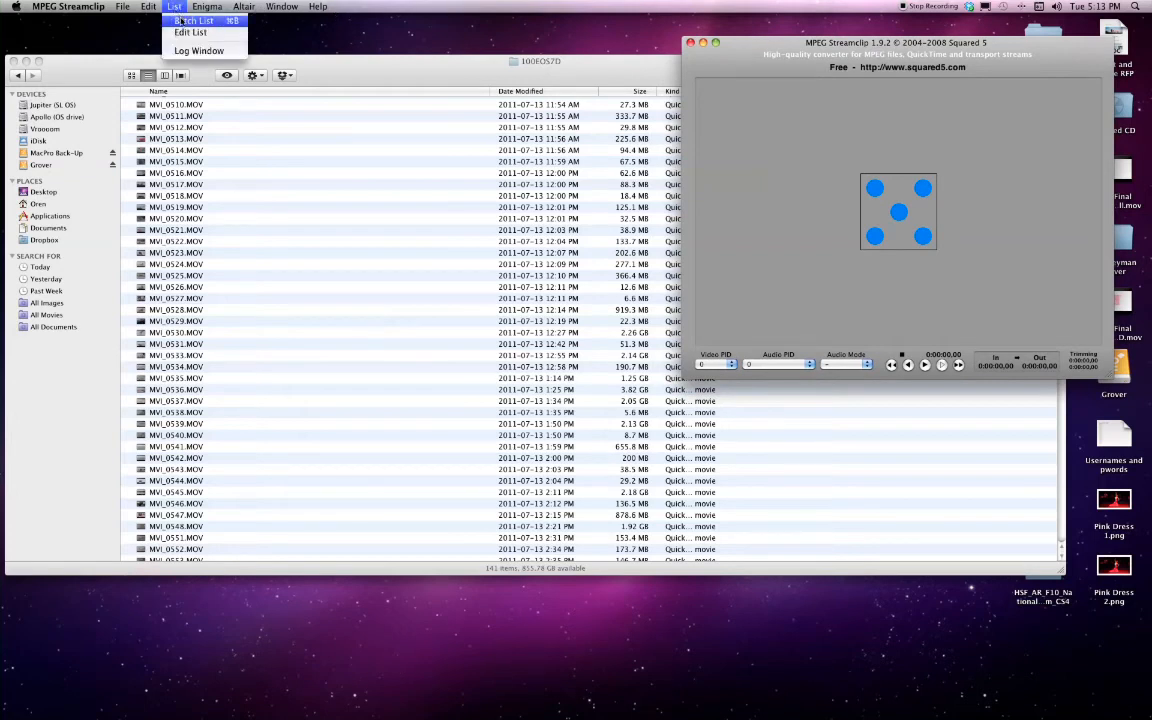
click(179, 20)
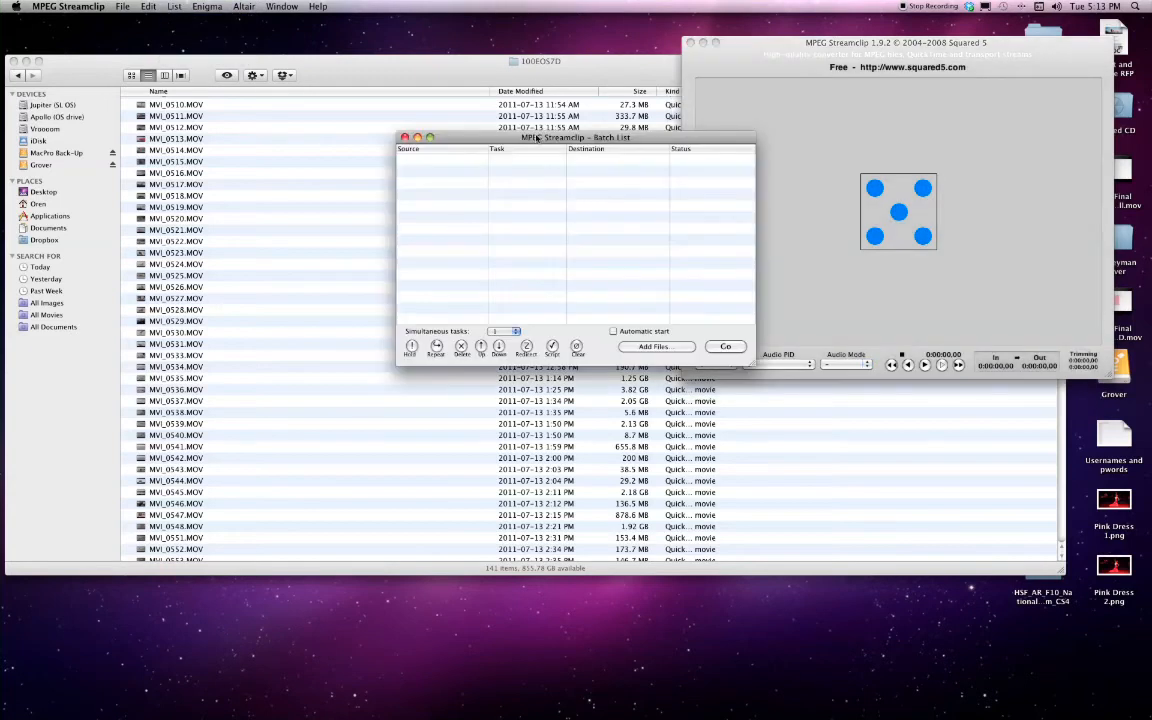
drag(534, 139, 853, 46)
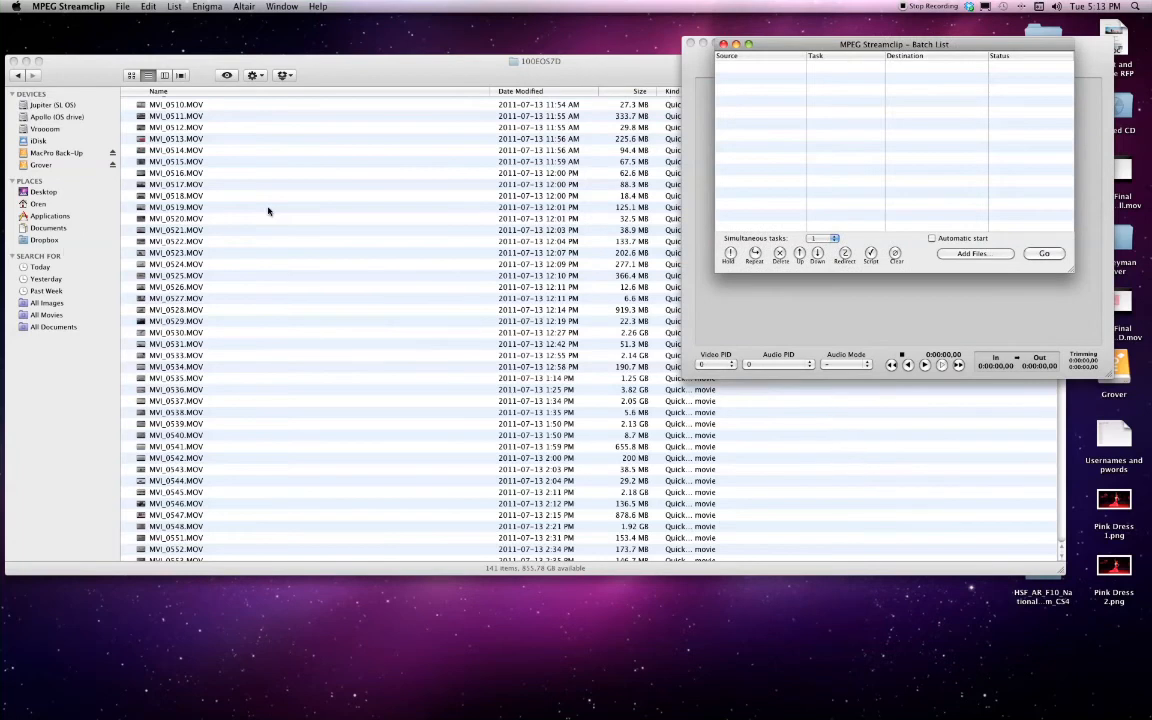
Select all movie files from MVI_0490.MOV through MVI_0560.MOV in the 100EOS7D folder, leaving out the stills and THM files.
scroll(268, 211, up, 5)
scroll(268, 211, up, 5)
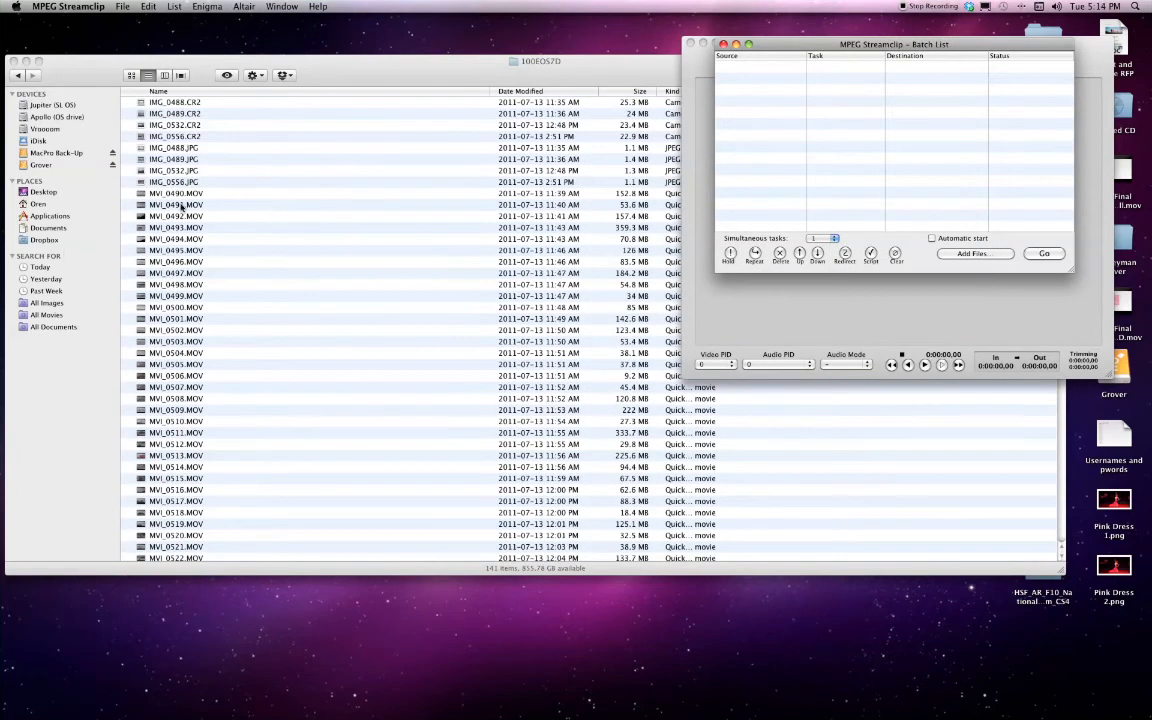
click(173, 199)
click(172, 192)
scroll(185, 252, down, 8)
scroll(183, 248, down, 15)
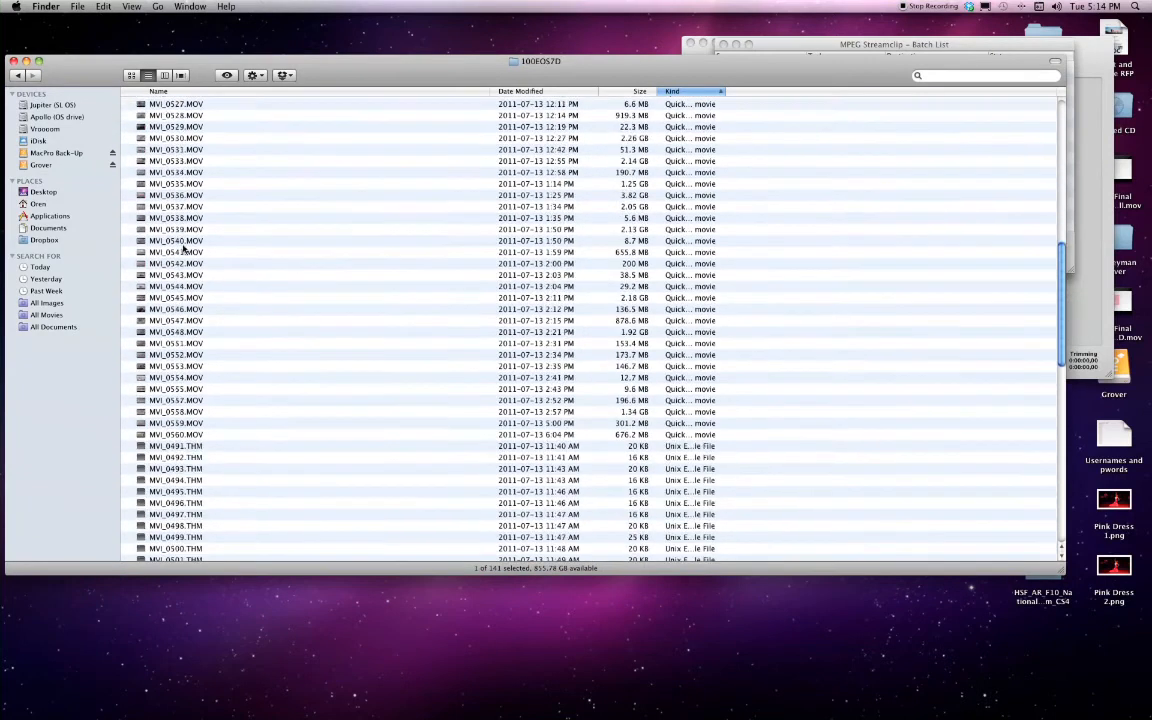
scroll(183, 248, up, 5)
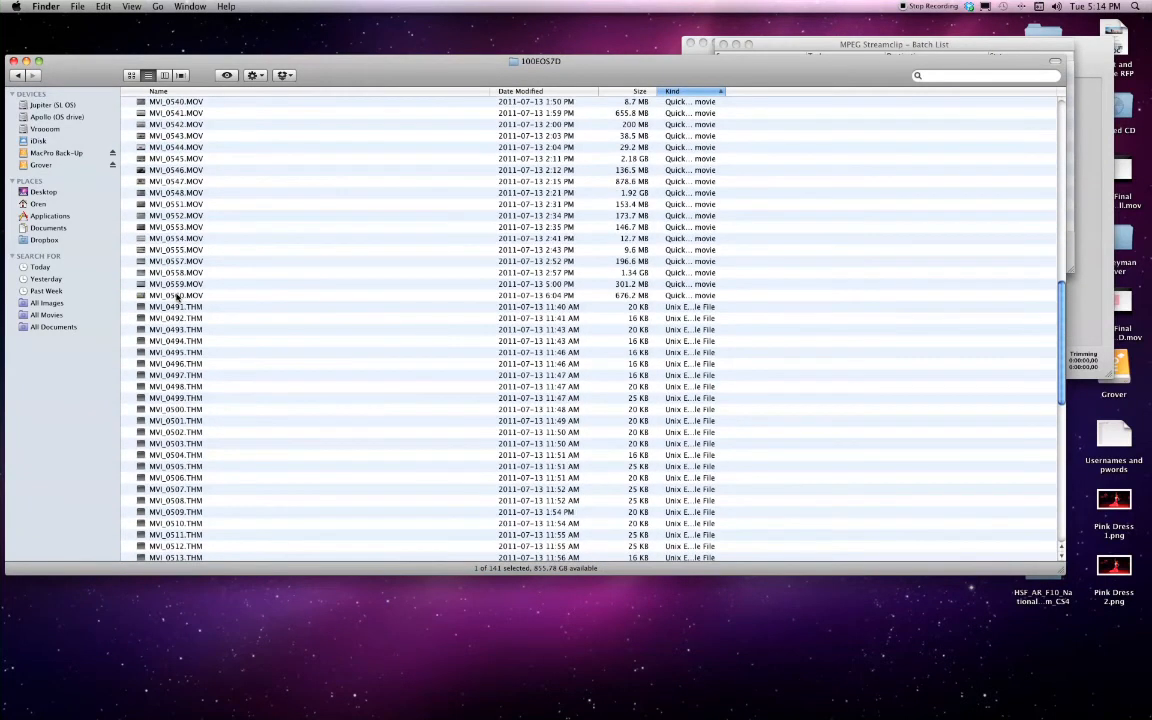
shift+click(177, 296)
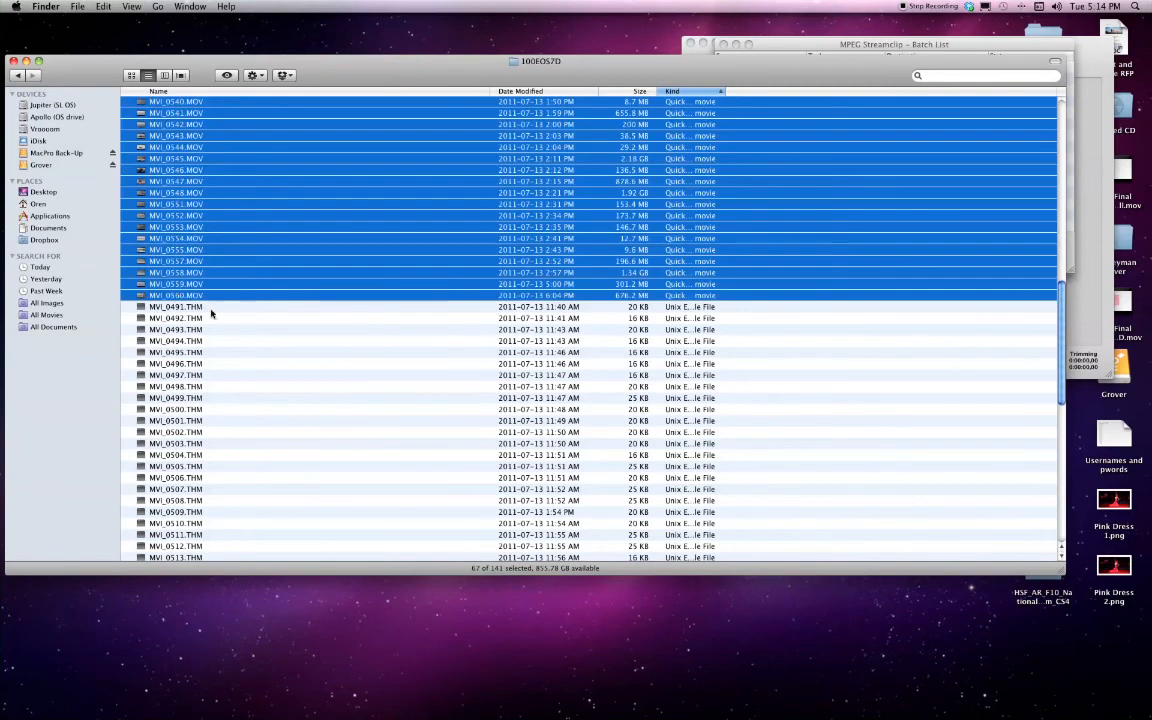
scroll(212, 317, down, 9)
scroll(212, 317, up, 12)
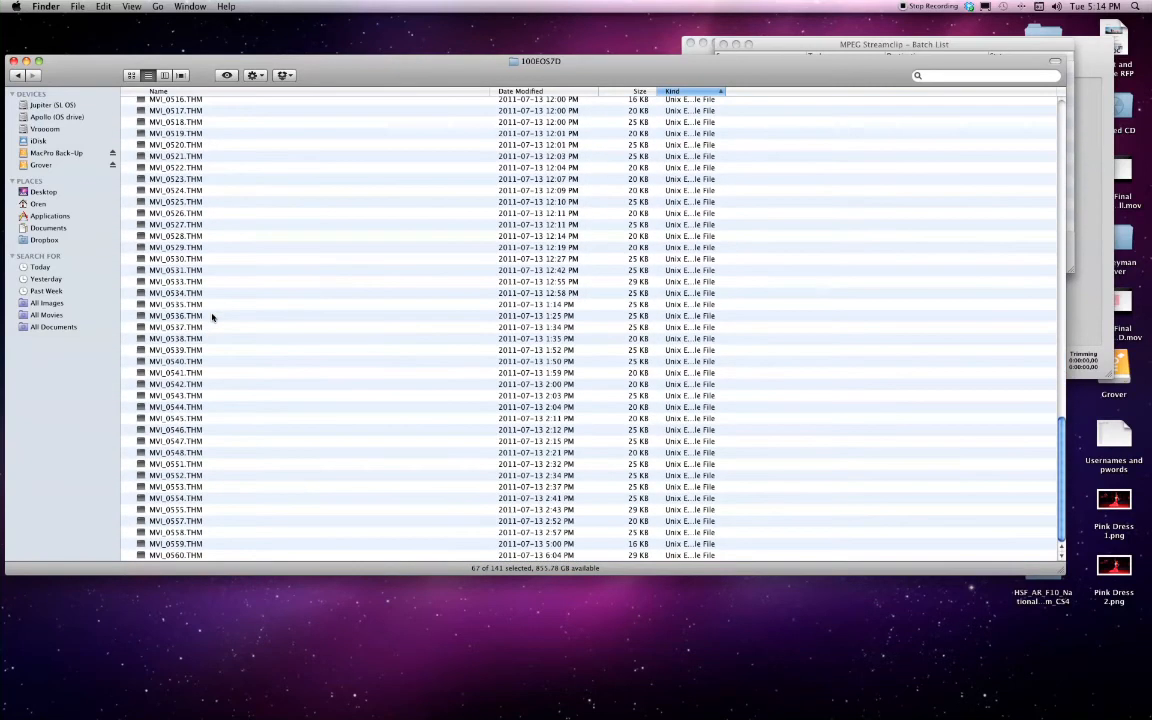
scroll(212, 317, up, 15)
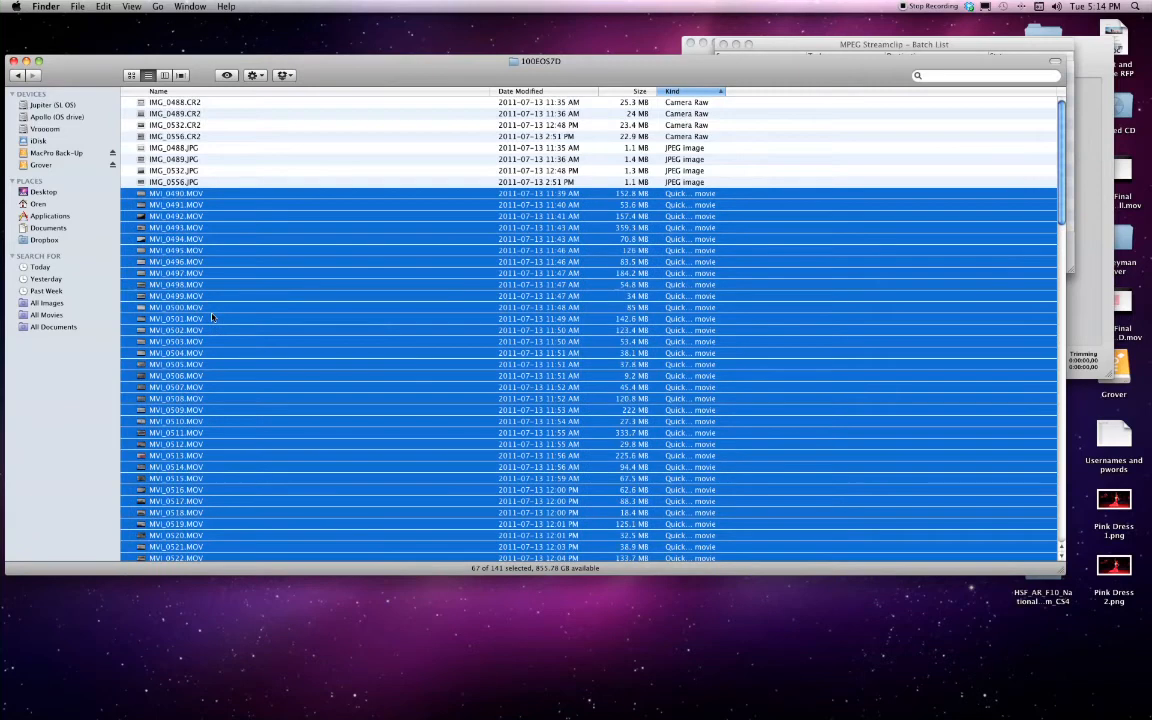
Add the selected MOV files to the Batch List with the Export to QuickTime task, without joining the files.
click(843, 46)
drag(219, 225, 802, 110)
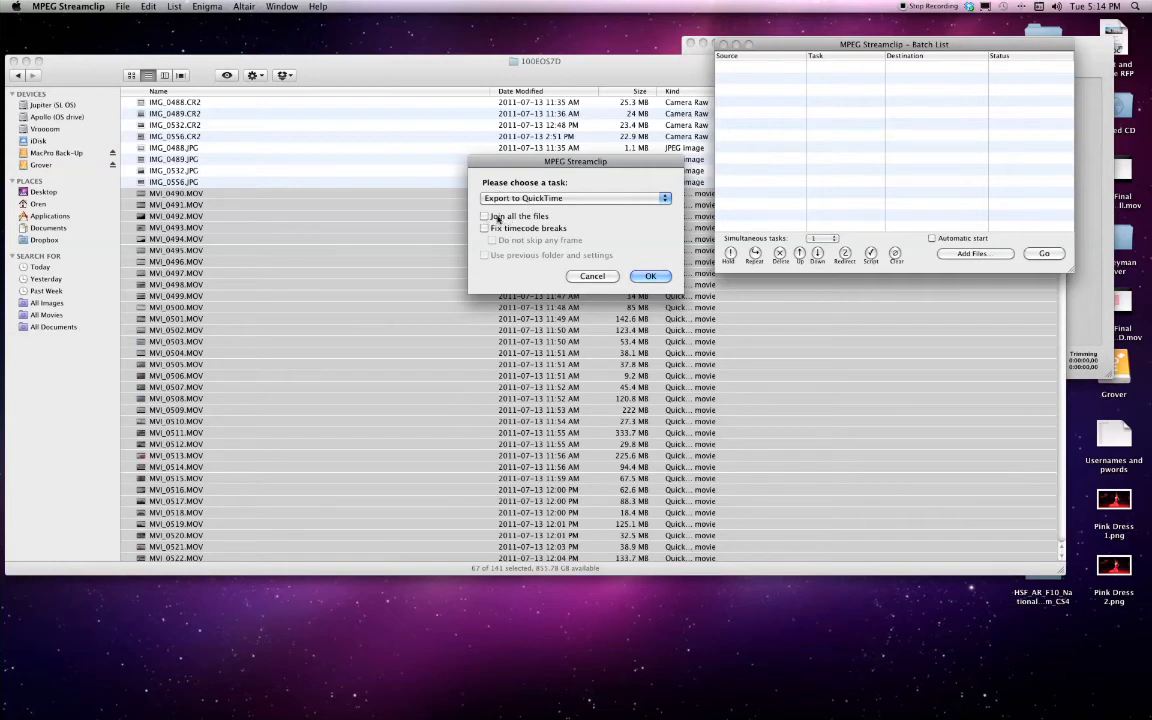
click(582, 198)
click(582, 198)
click(650, 277)
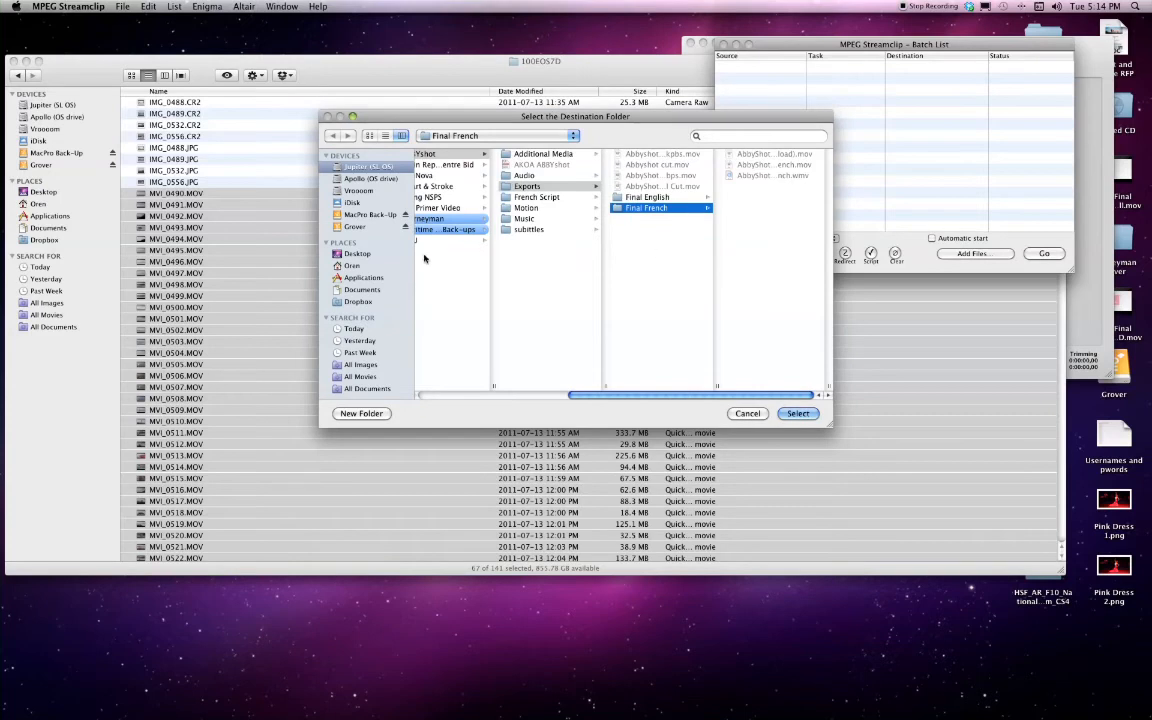
Create a new folder named Irving Prores on the Desktop as the export destination.
click(356, 255)
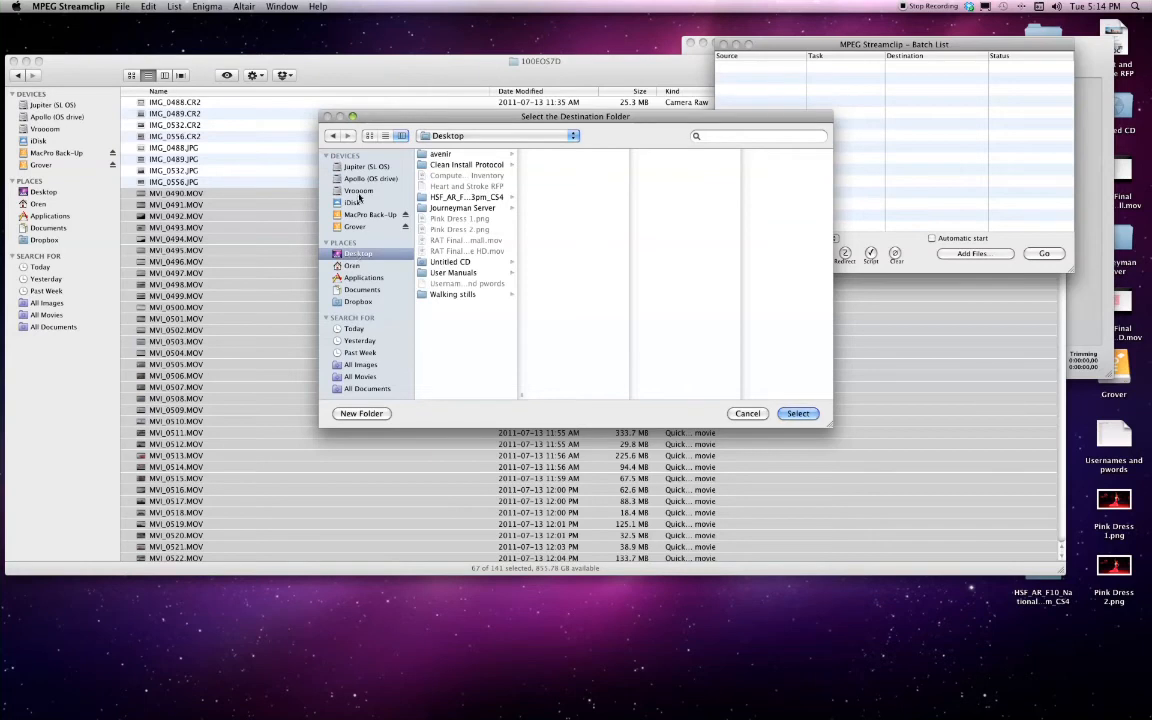
click(362, 413)
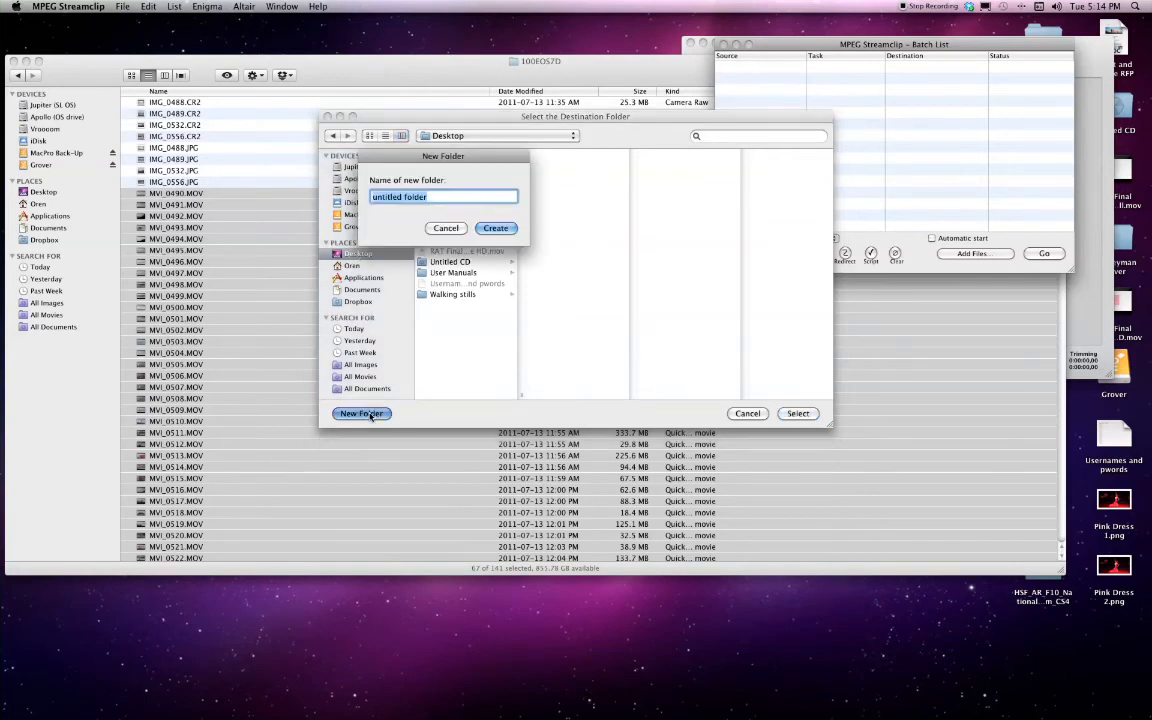
key(BackSpace)
text(Irving Prores)
click(494, 229)
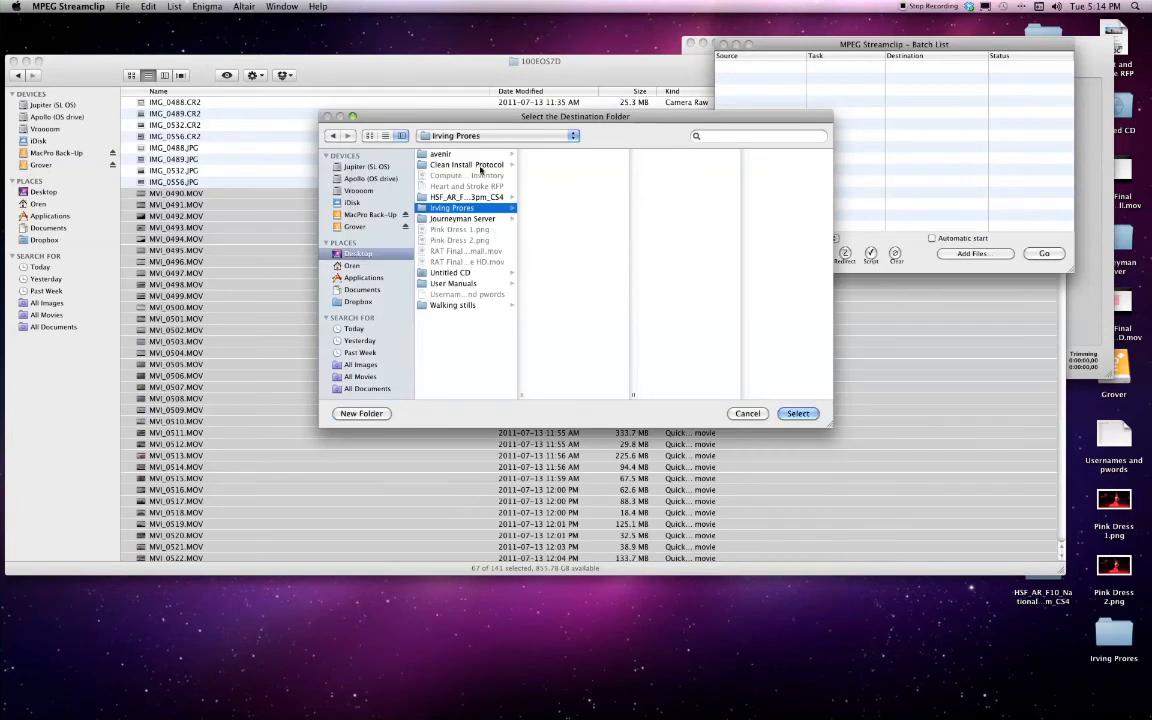
Choose the new Irving Prores folder on the Desktop as the destination for the exported clips.
drag(609, 124, 416, 81)
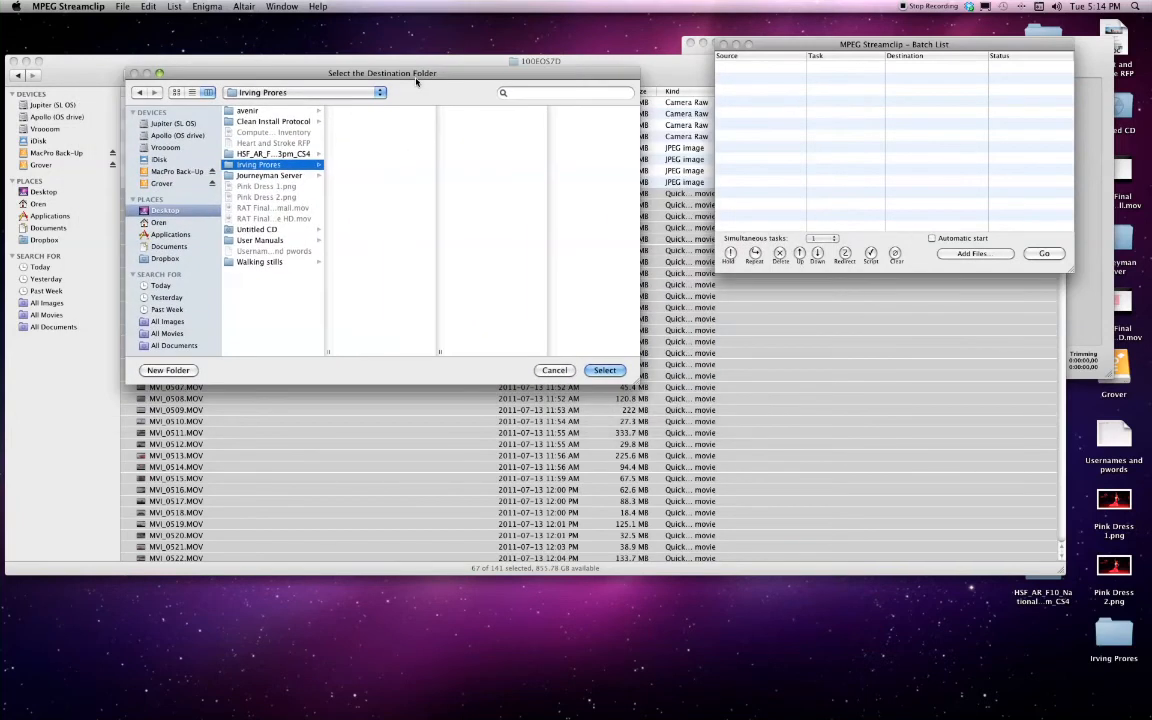
click(605, 370)
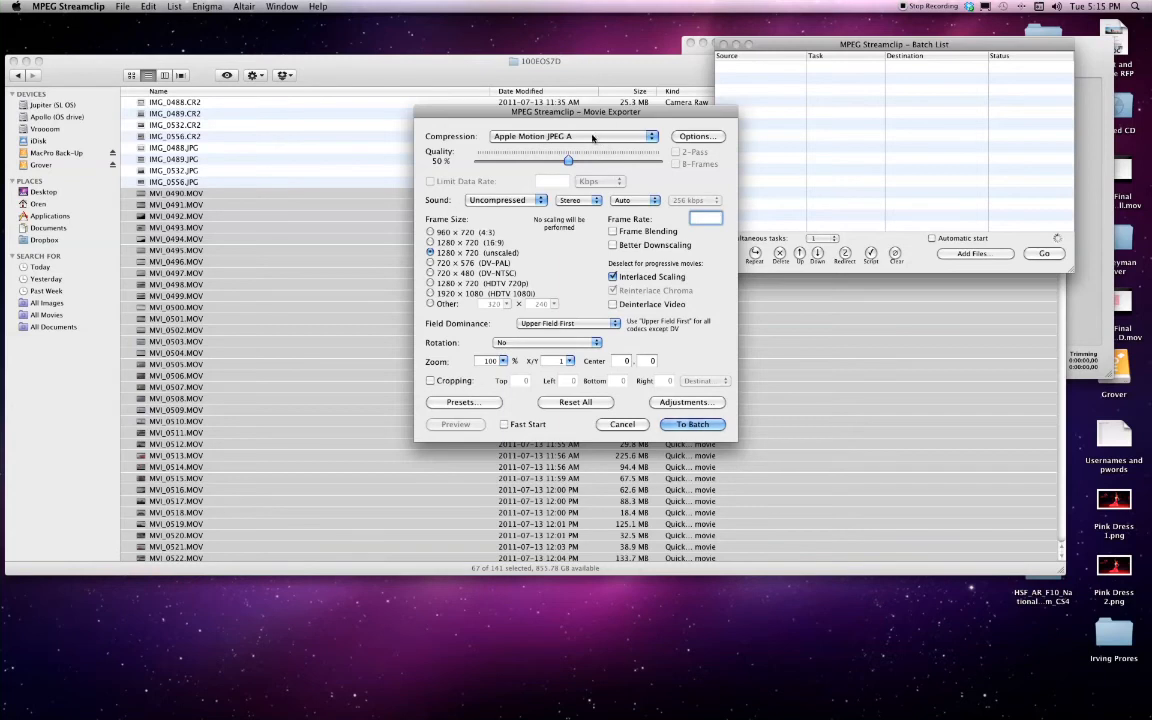
Set the export to Apple ProRes 422 at 100% quality with Interlaced Scaling off, and send the clips to the batch.
click(592, 137)
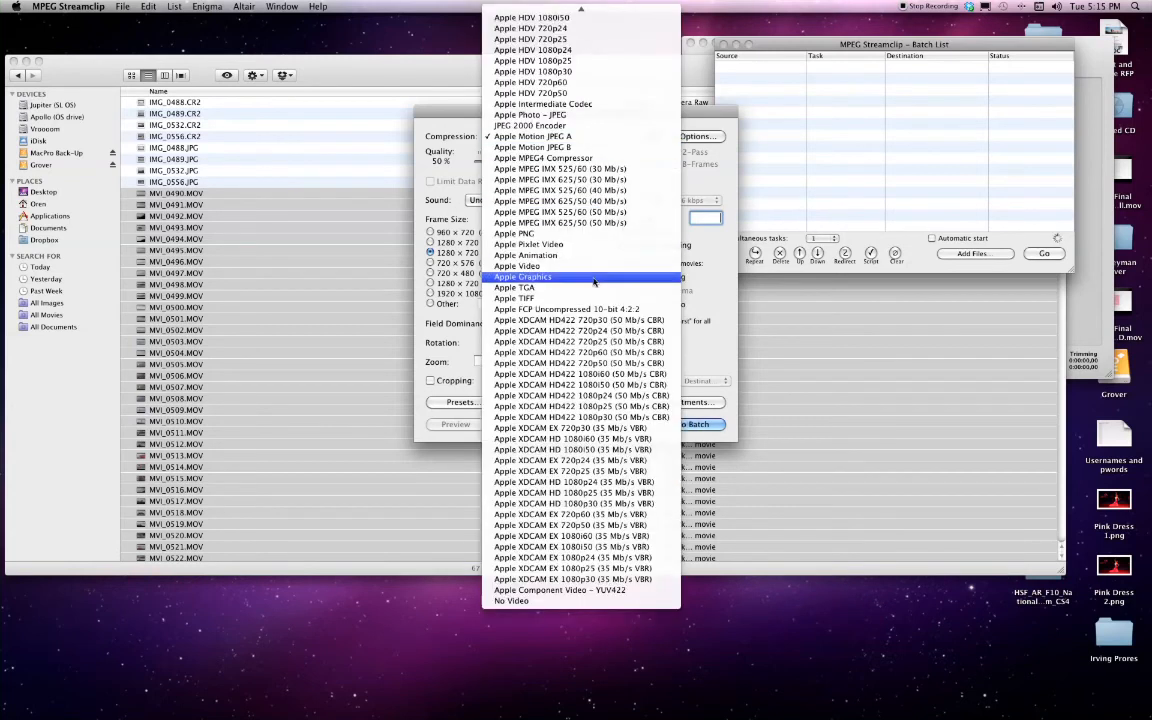
mouse_move(617, 8)
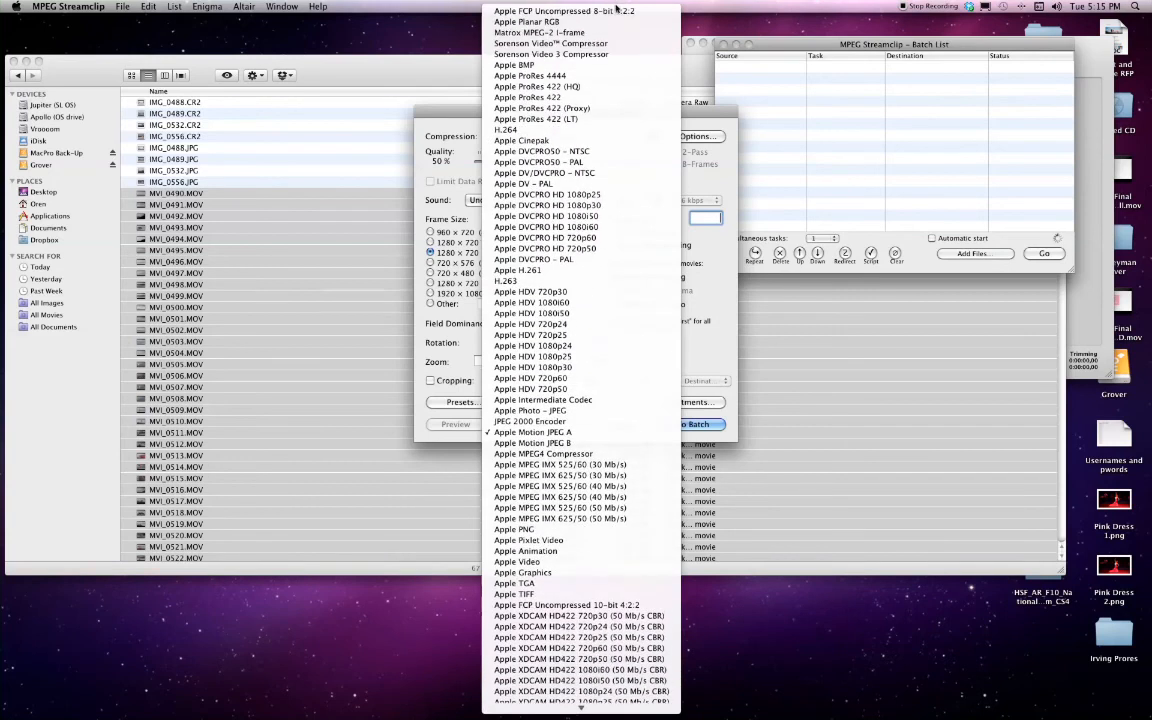
click(553, 98)
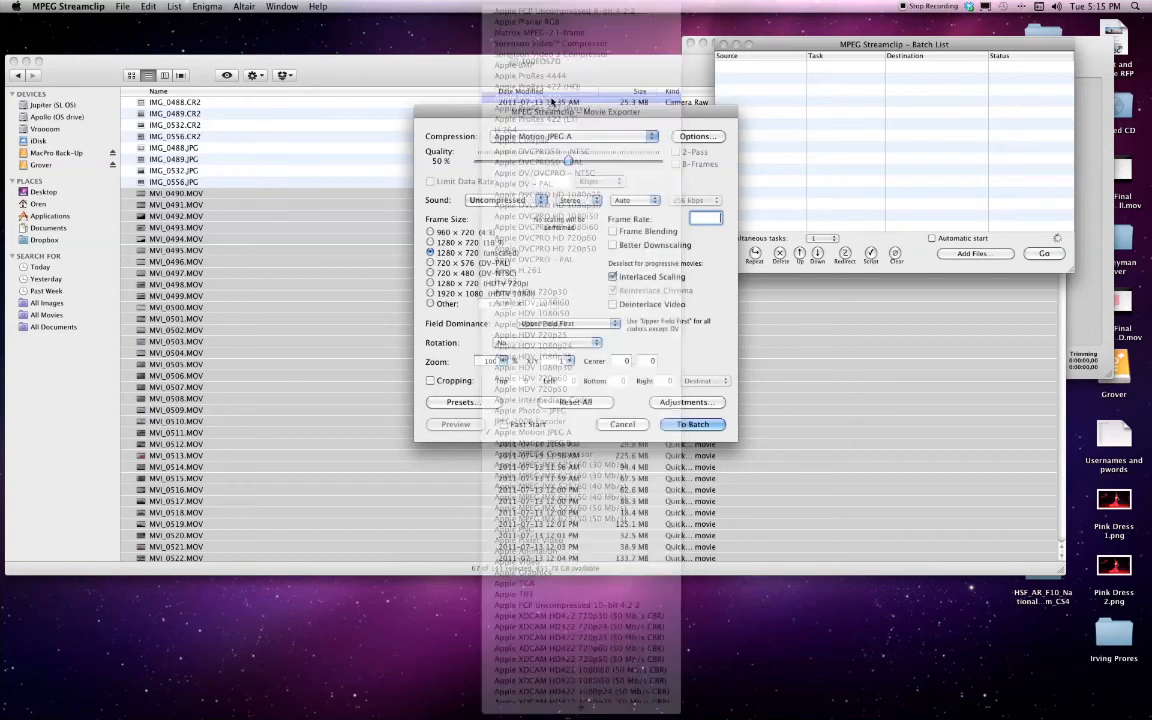
drag(568, 162, 657, 162)
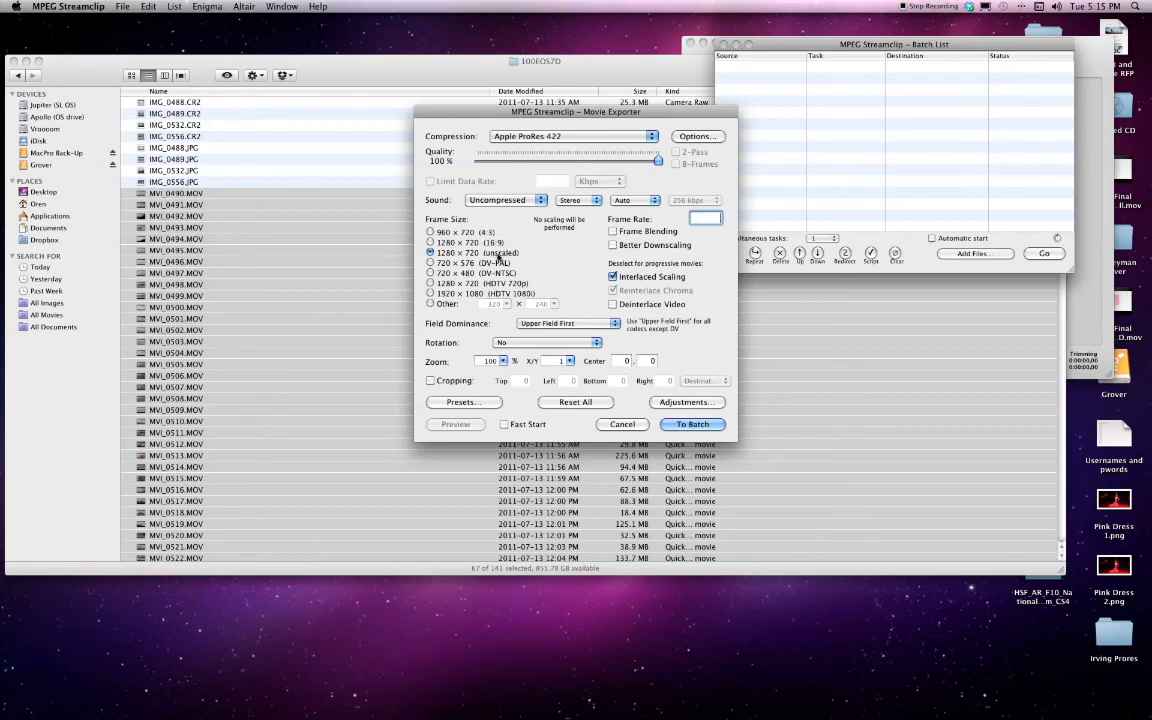
click(613, 277)
click(693, 426)
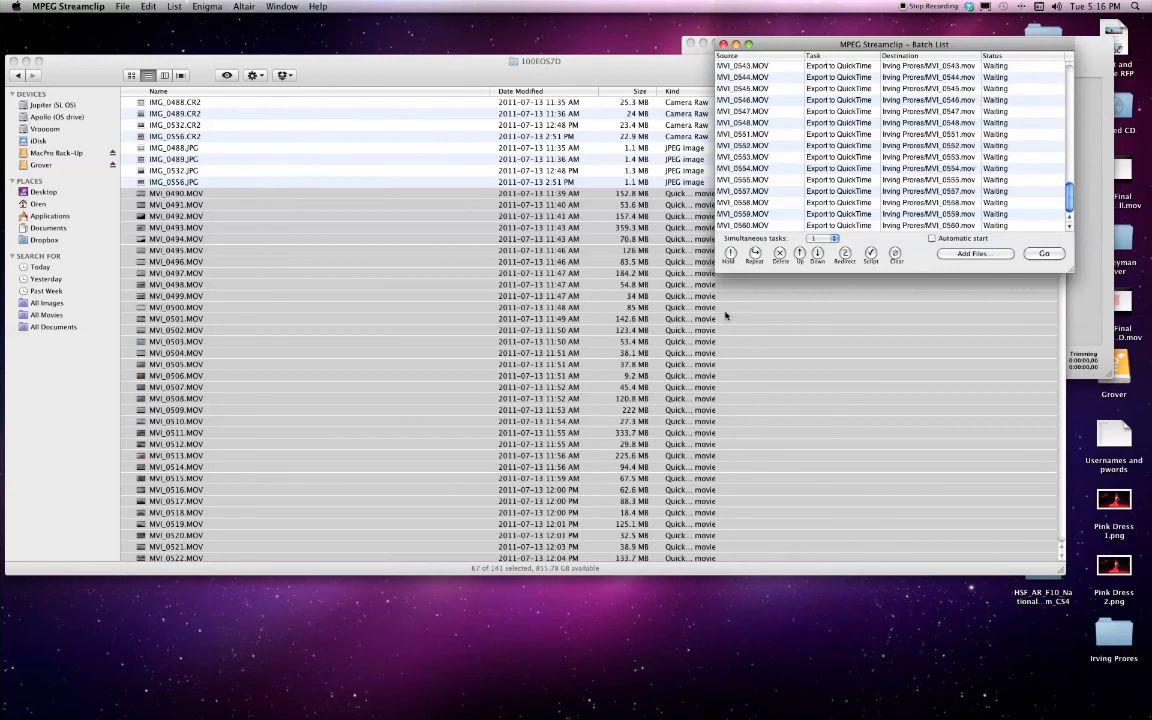
Check the queued clips from first to last in the Batch List and start the batch conversion.
scroll(820, 185, up, 10)
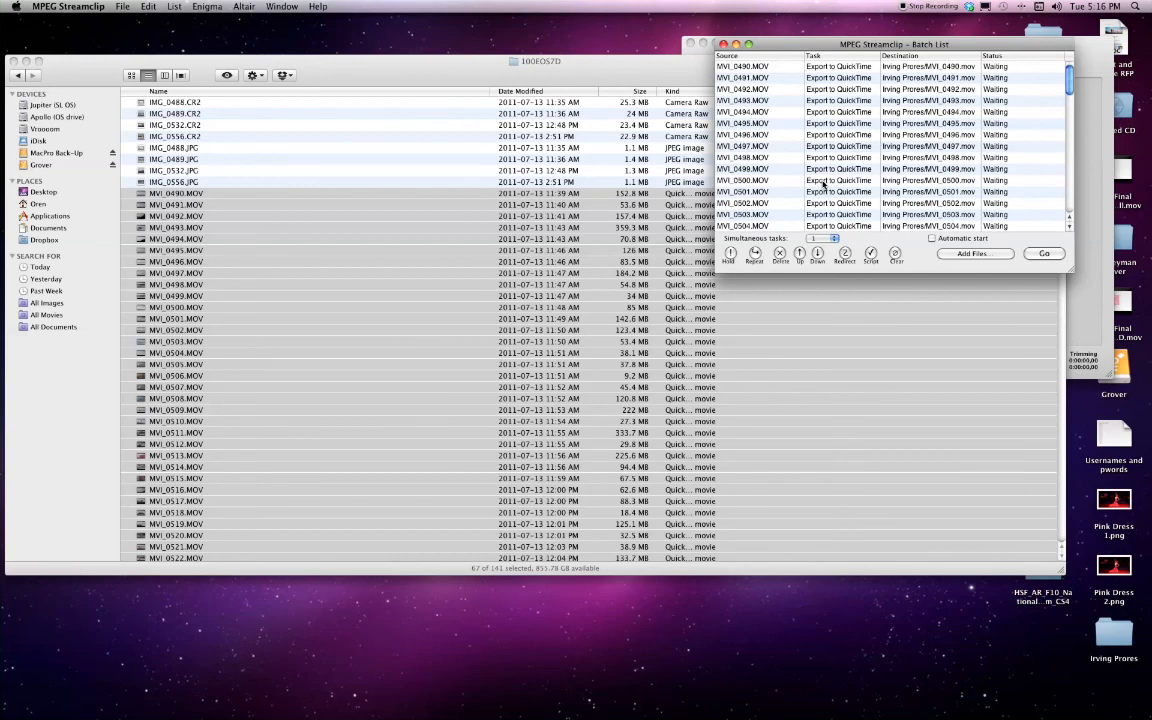
scroll(823, 183, down, 10)
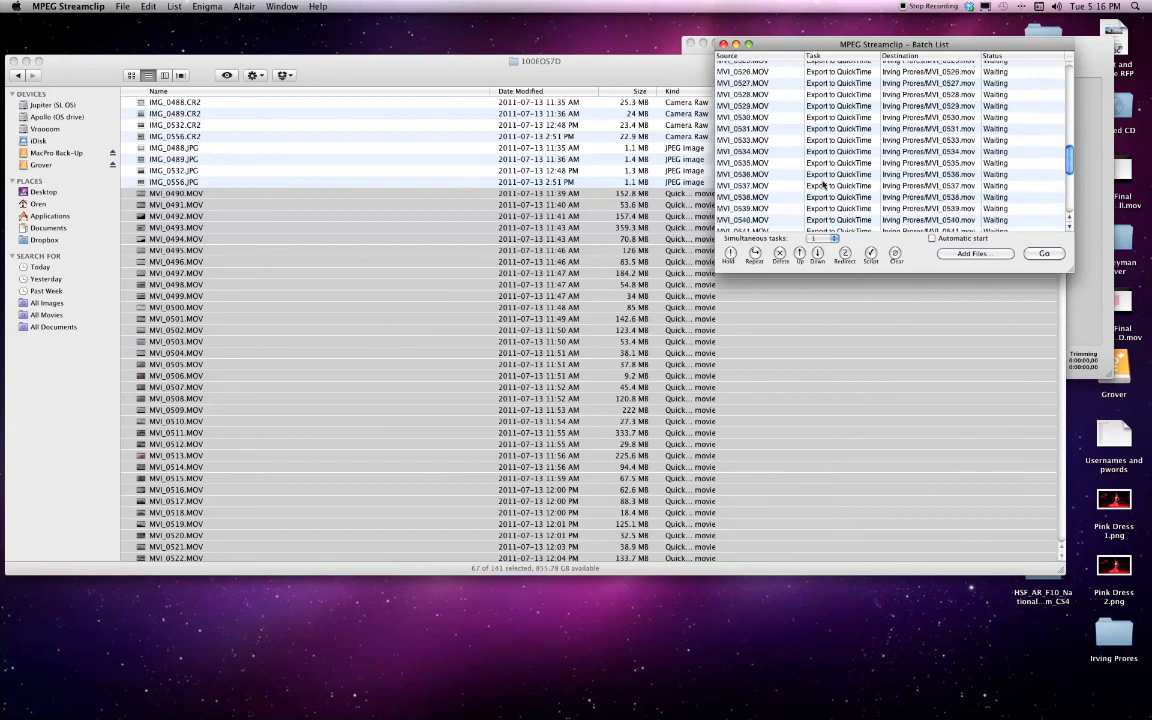
click(1043, 254)
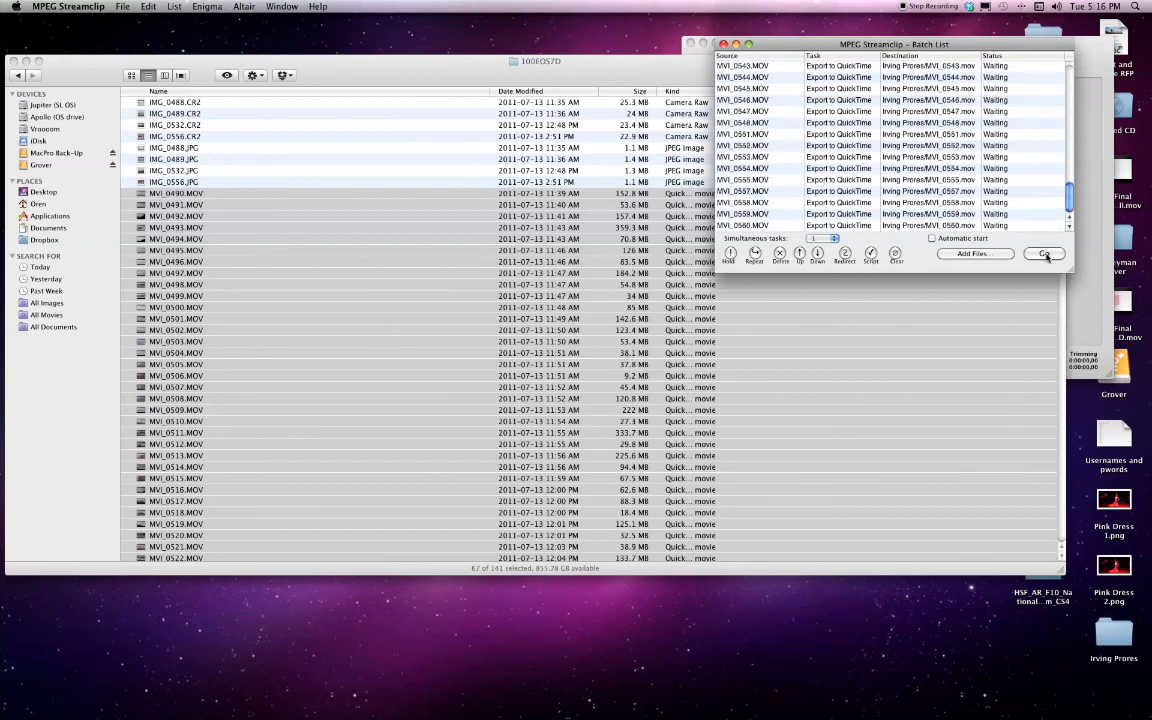